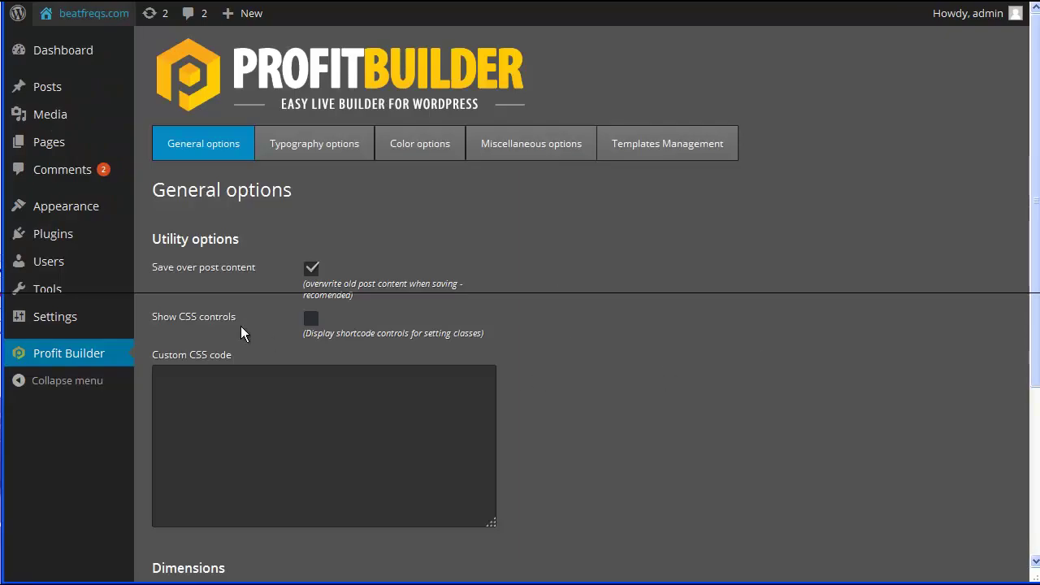
In Templates Management, install the Podcast Landing Page – Prospekt template
click(677, 147)
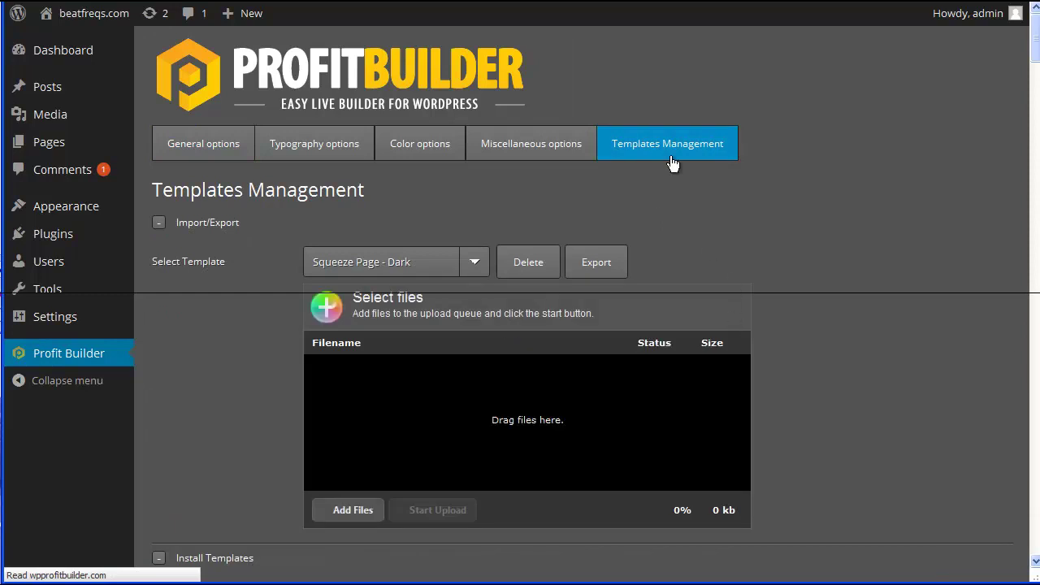
scroll(813, 350, down, 5)
scroll(817, 360, down, 4)
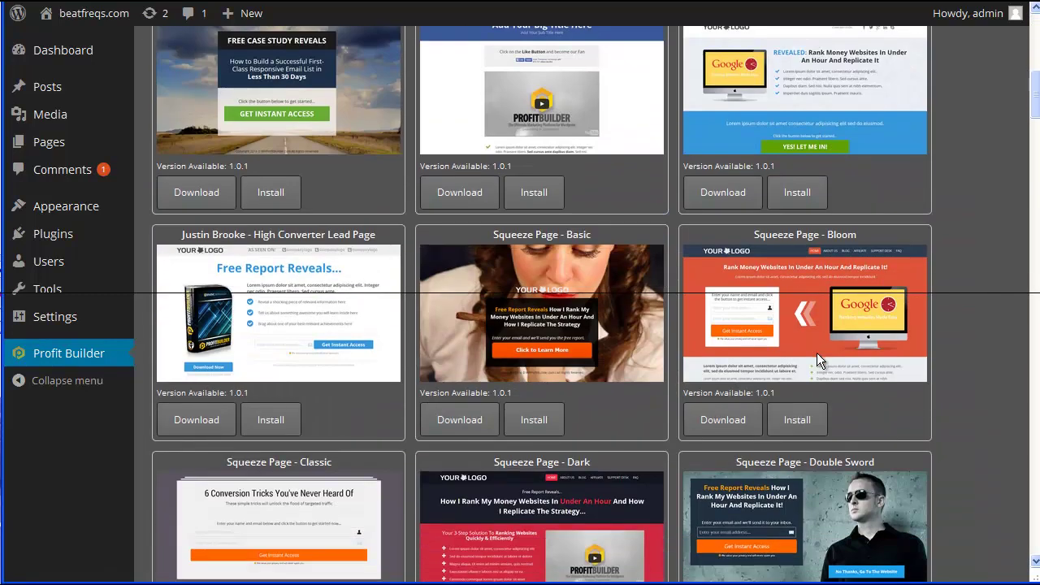
scroll(817, 360, down, 2)
scroll(817, 358, down, 1)
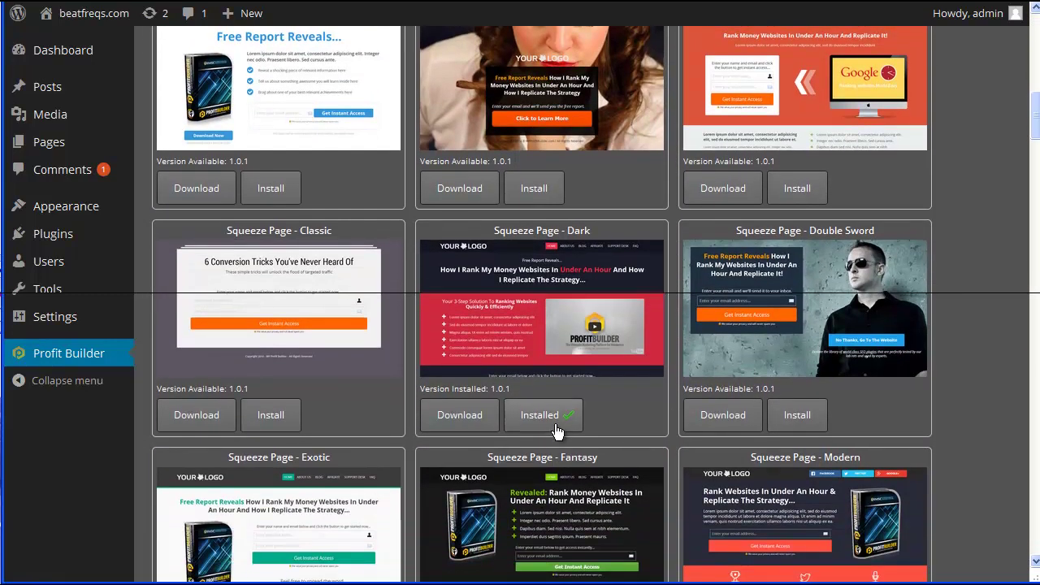
scroll(838, 388, down, 1)
scroll(676, 380, down, 3)
scroll(658, 380, down, 2)
scroll(660, 386, down, 4)
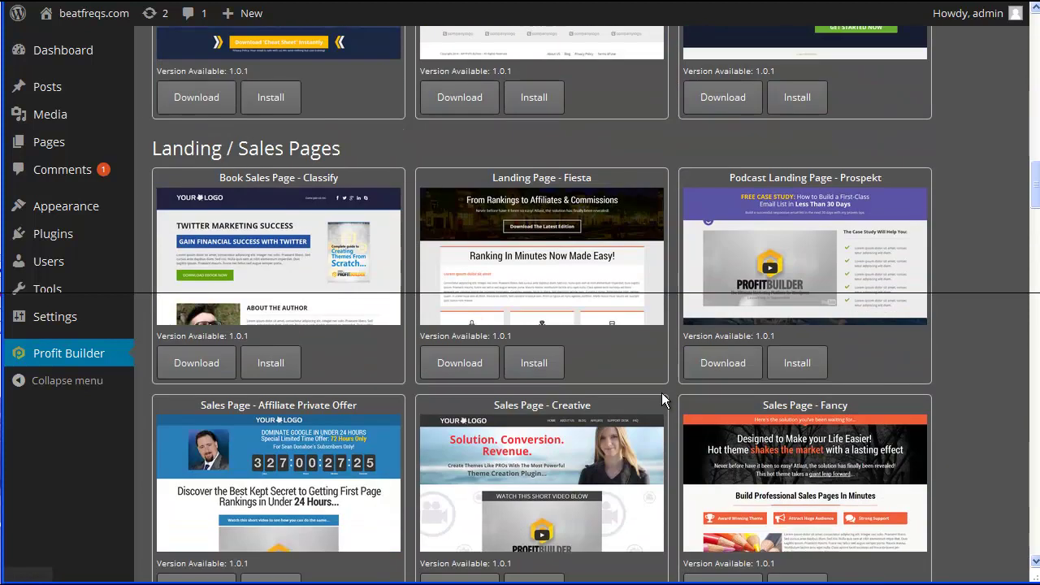
click(803, 364)
Install the Sales Page – Affiliate Private Offer template
scroll(455, 373, down, 3)
scroll(455, 376, down, 2)
scroll(458, 371, up, 2)
scroll(290, 360, up, 1)
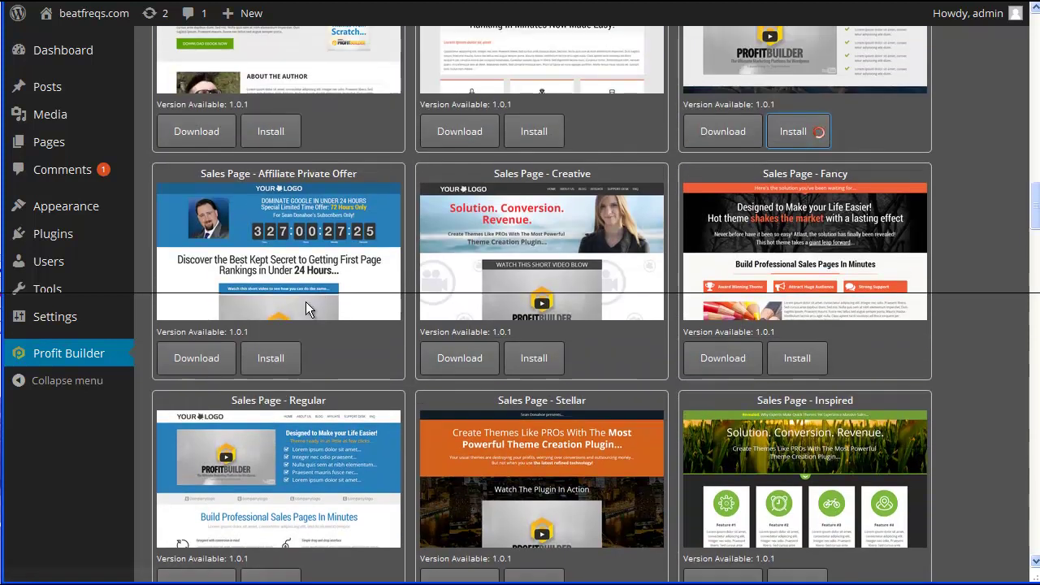
click(274, 362)
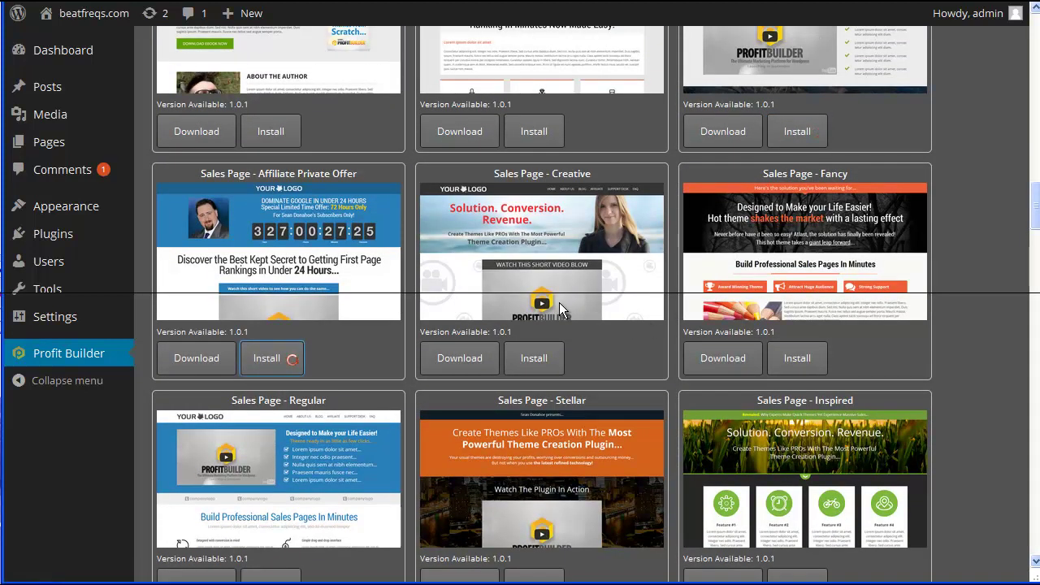
Install the Prospekt landing template a second time
scroll(559, 303, up, 3)
scroll(607, 299, down, 4)
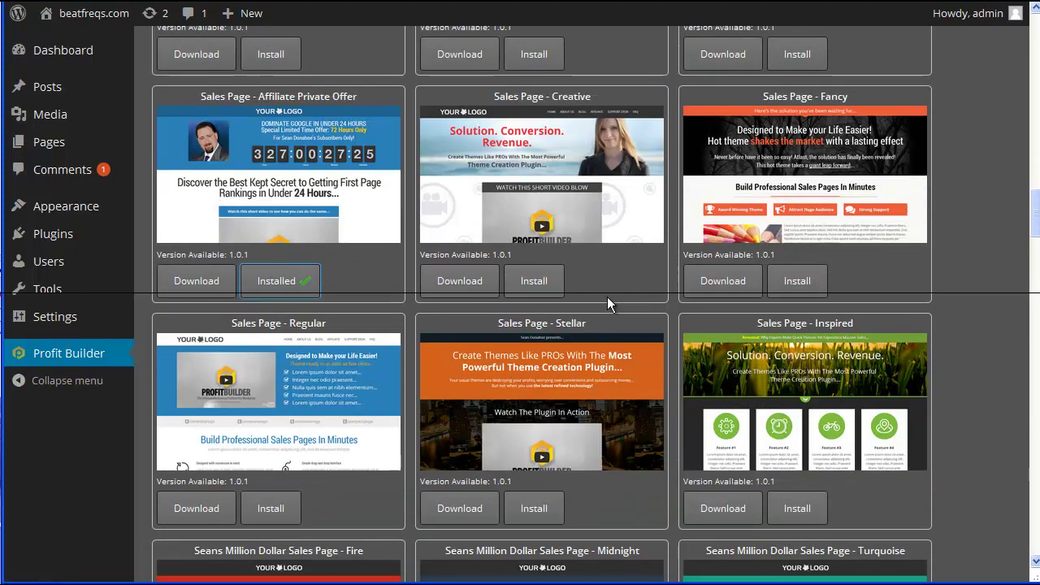
scroll(886, 212, up, 2)
scroll(942, 261, up, 4)
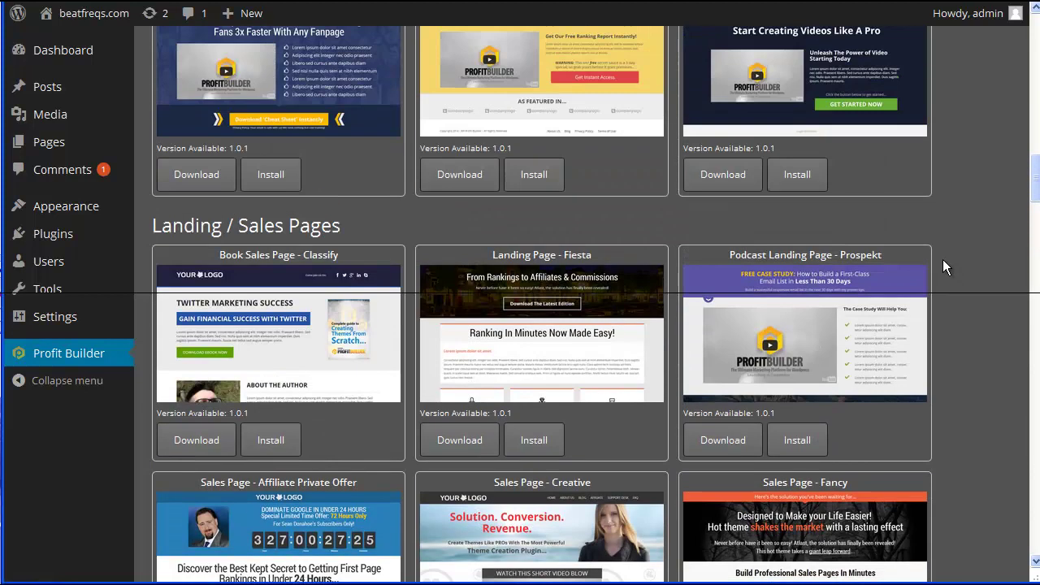
scroll(877, 325, down, 2)
click(801, 367)
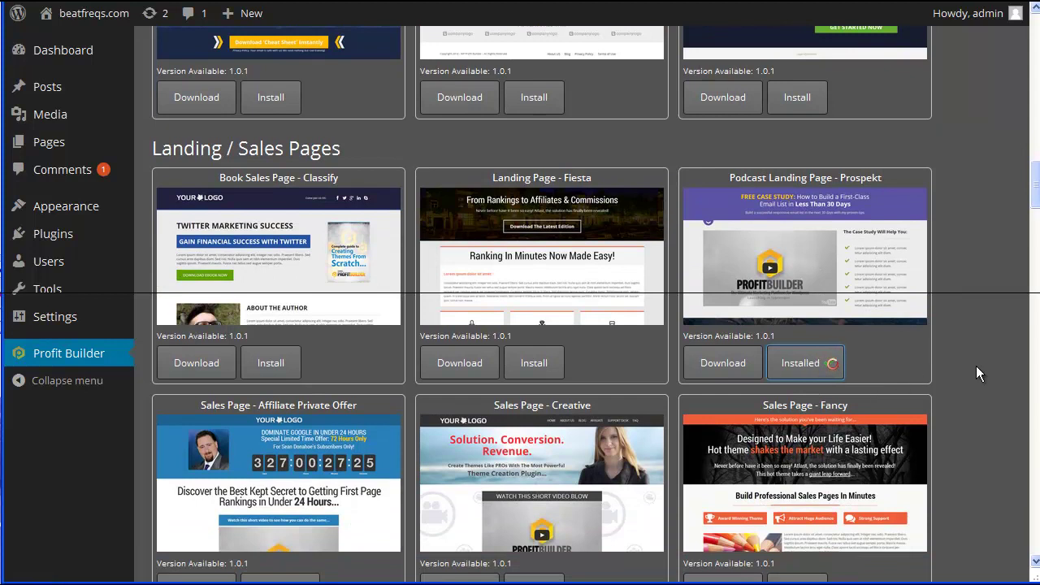
scroll(974, 366, up, 4)
scroll(973, 365, up, 5)
scroll(634, 302, up, 5)
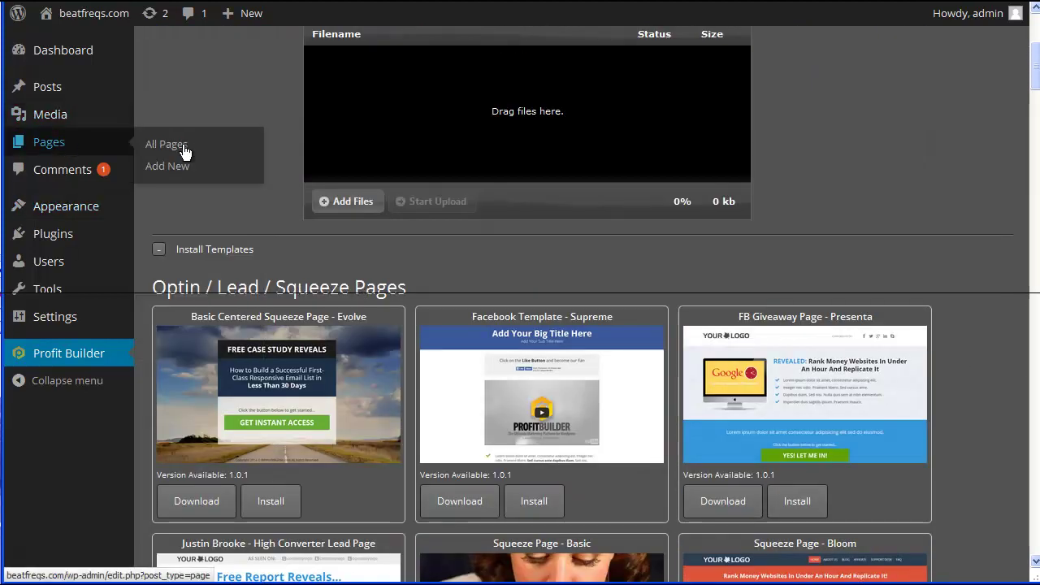
mouse_move(49, 141)
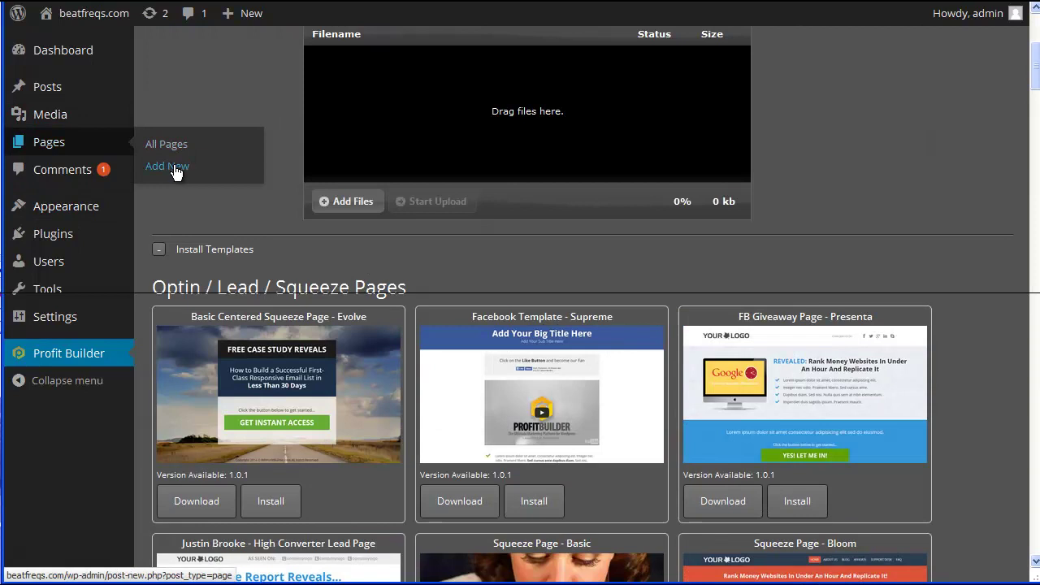
Create a new page titled 'Profit Builder' and save it as a draft
click(174, 166)
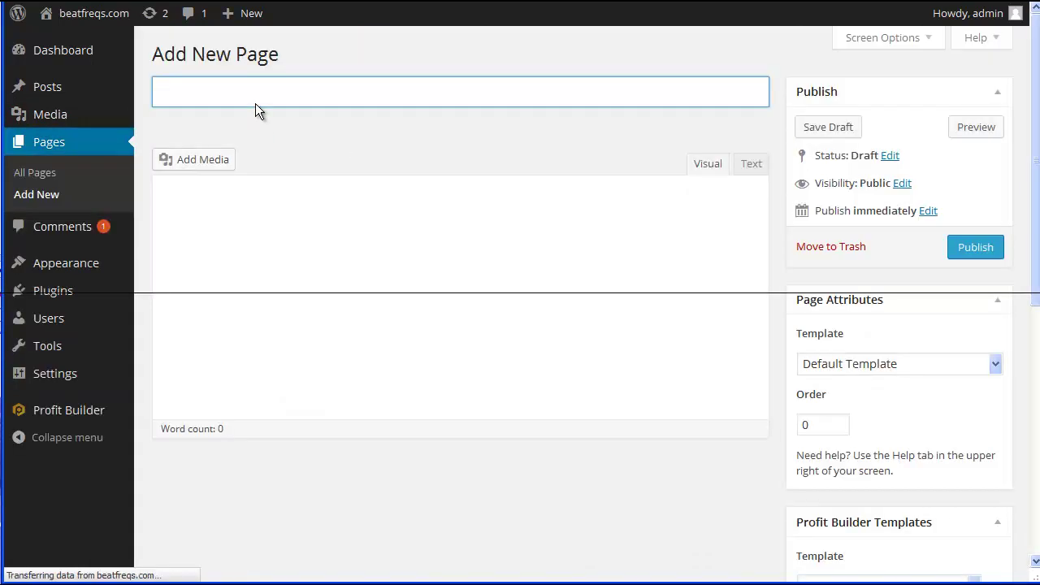
text(Profit Builder)
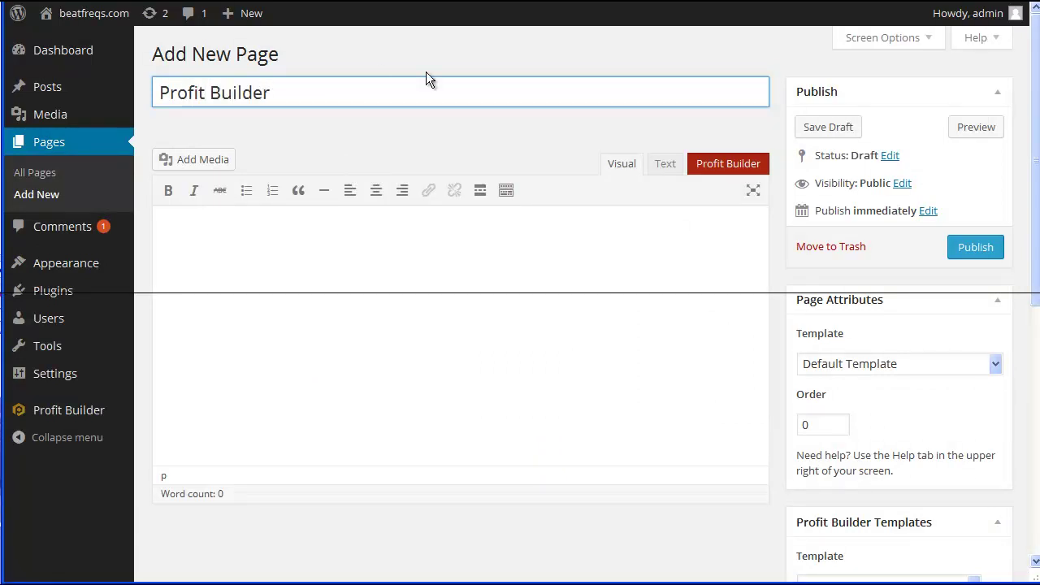
click(796, 140)
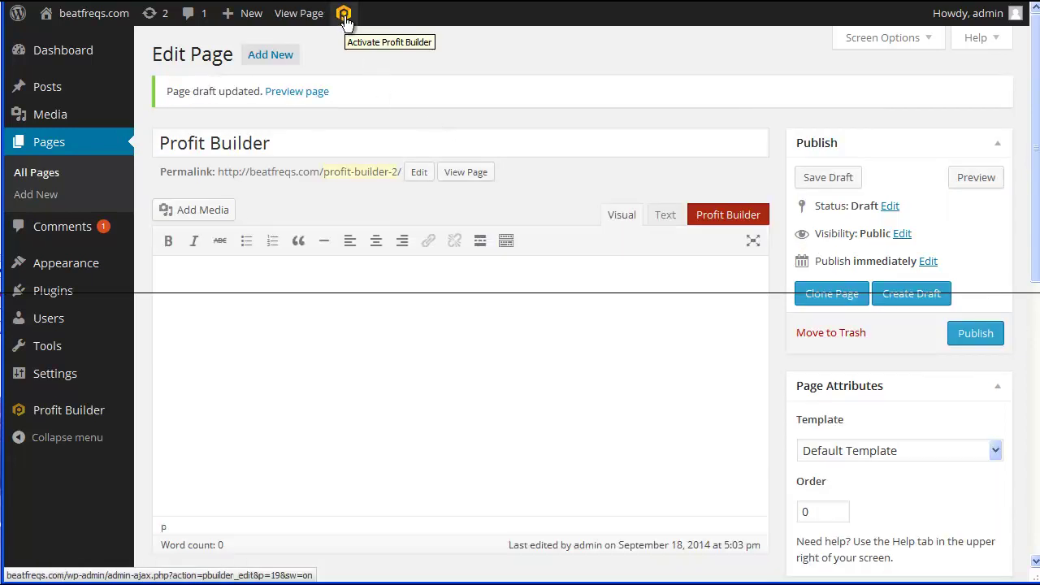
Activate Profit Builder for the draft page from the admin bar
click(726, 220)
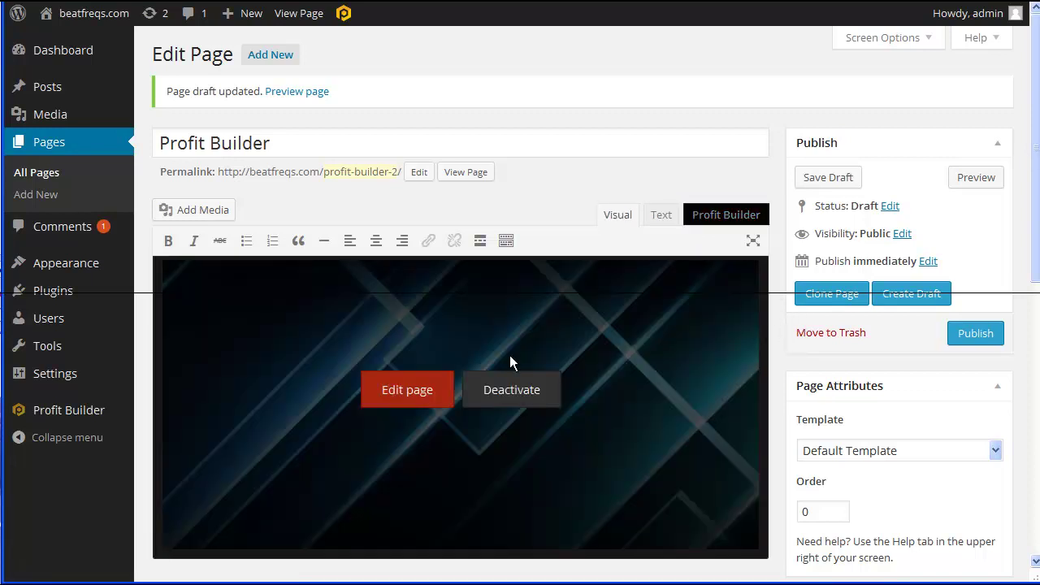
scroll(743, 380, down, 2)
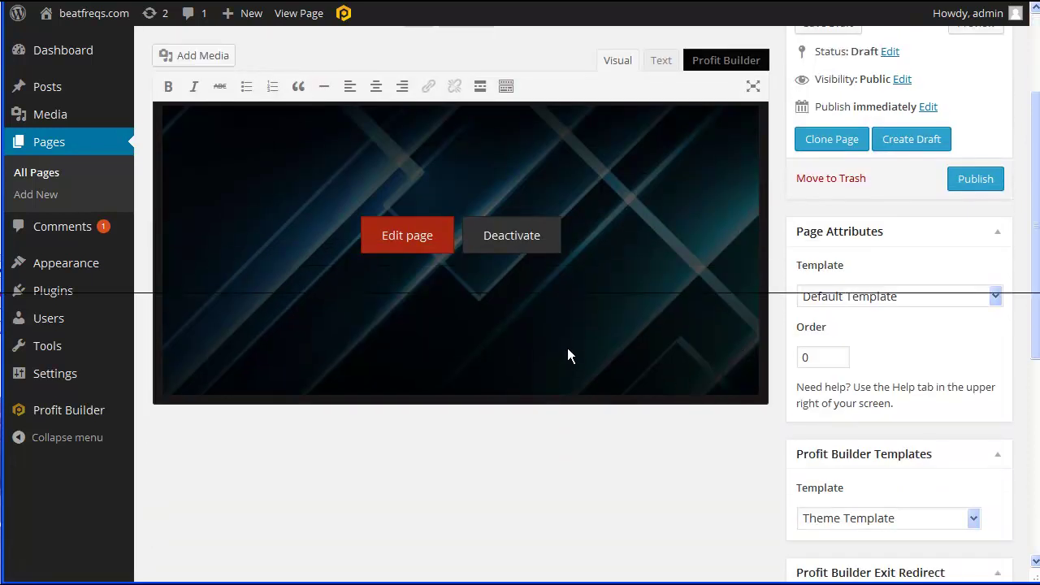
scroll(567, 356, up, 2)
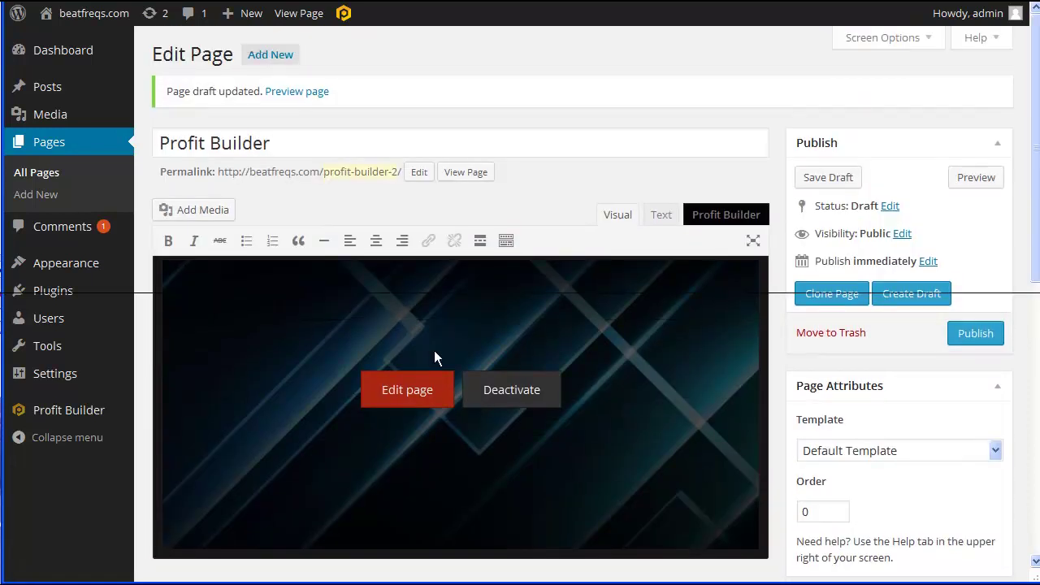
Open the empty page in the live builder, then leave it for the page editor
click(413, 396)
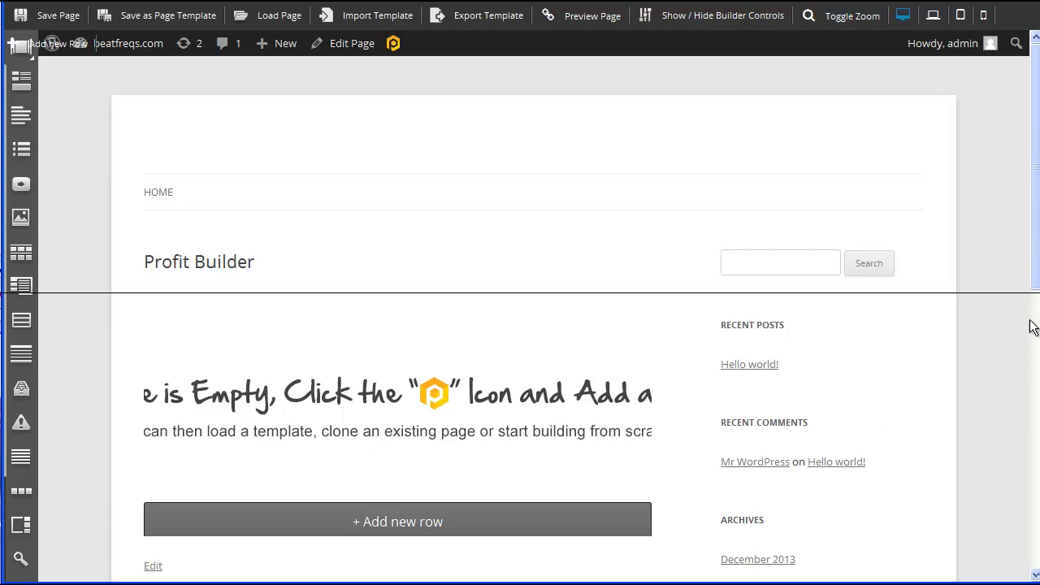
mouse_move(344, 43)
click(360, 55)
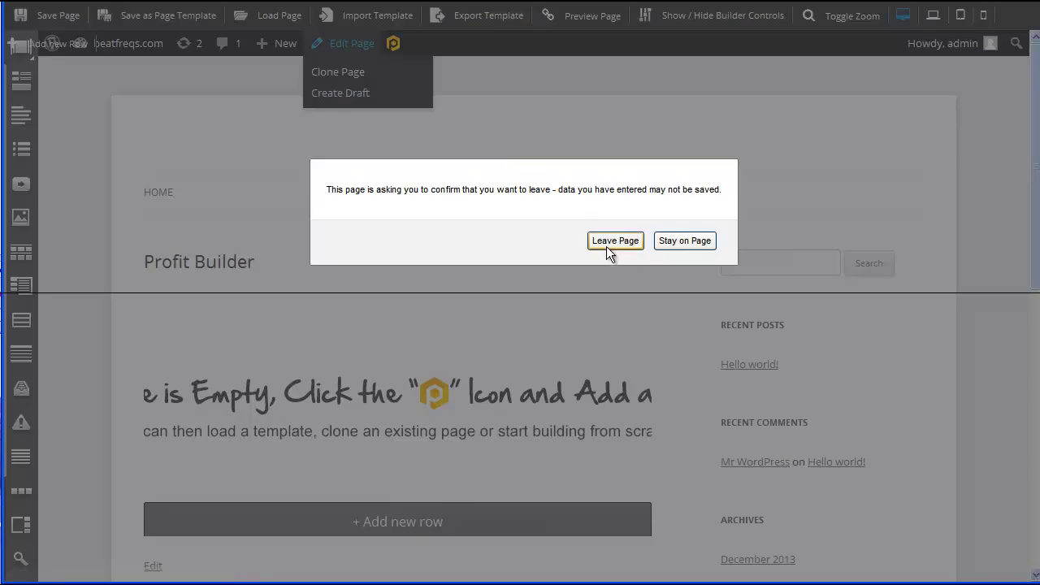
click(611, 243)
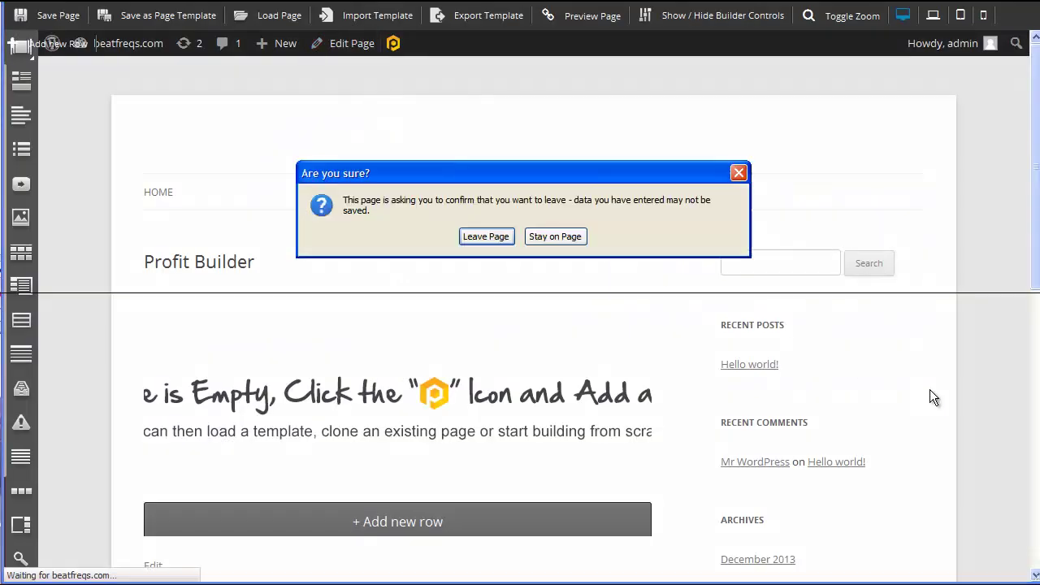
click(499, 238)
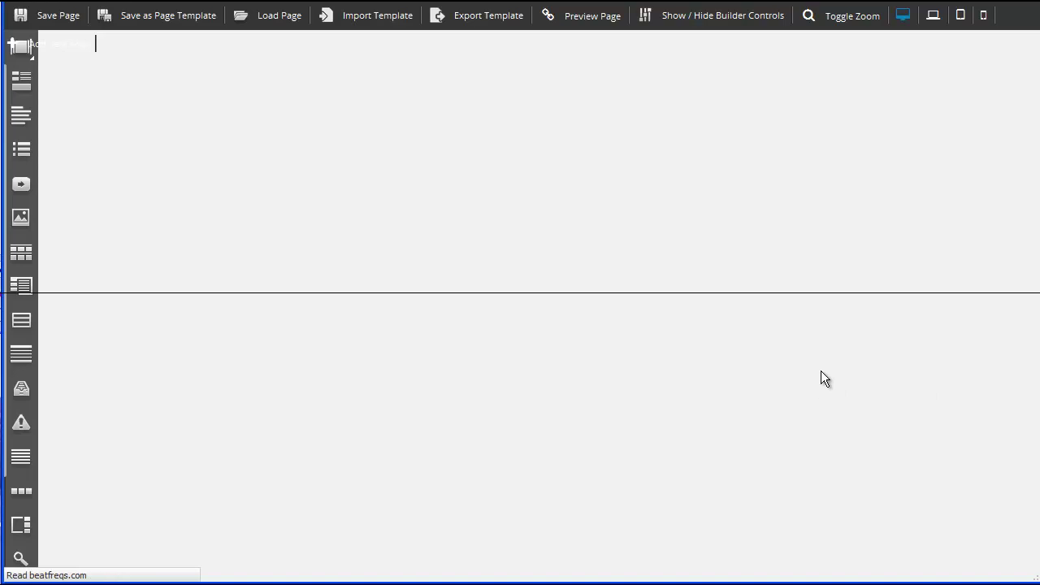
Set the page's Profit Builder template to Profit Builder Full Width Page
scroll(874, 368, down, 2)
scroll(896, 370, down, 3)
scroll(896, 371, down, 5)
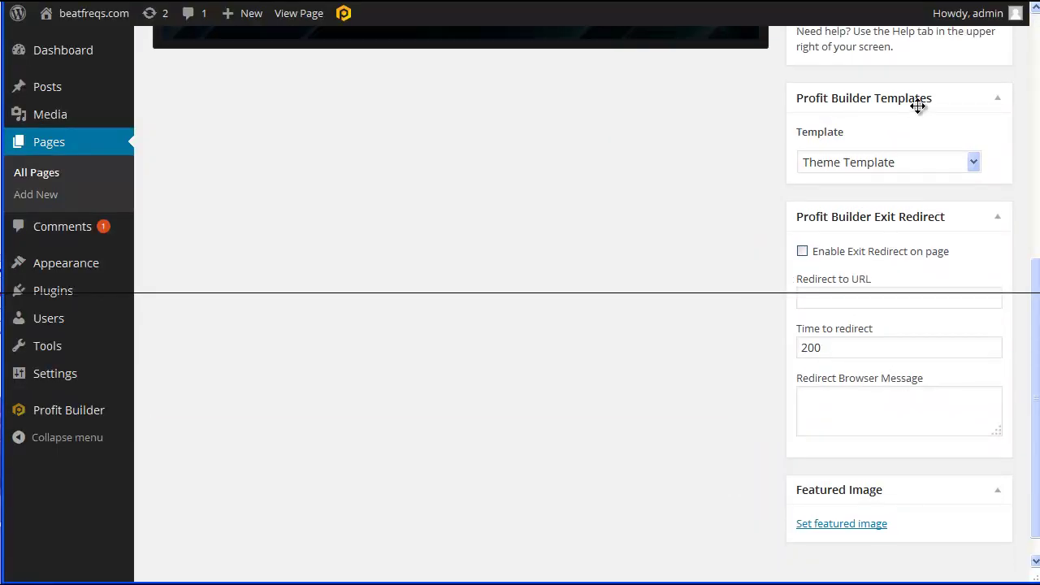
click(975, 165)
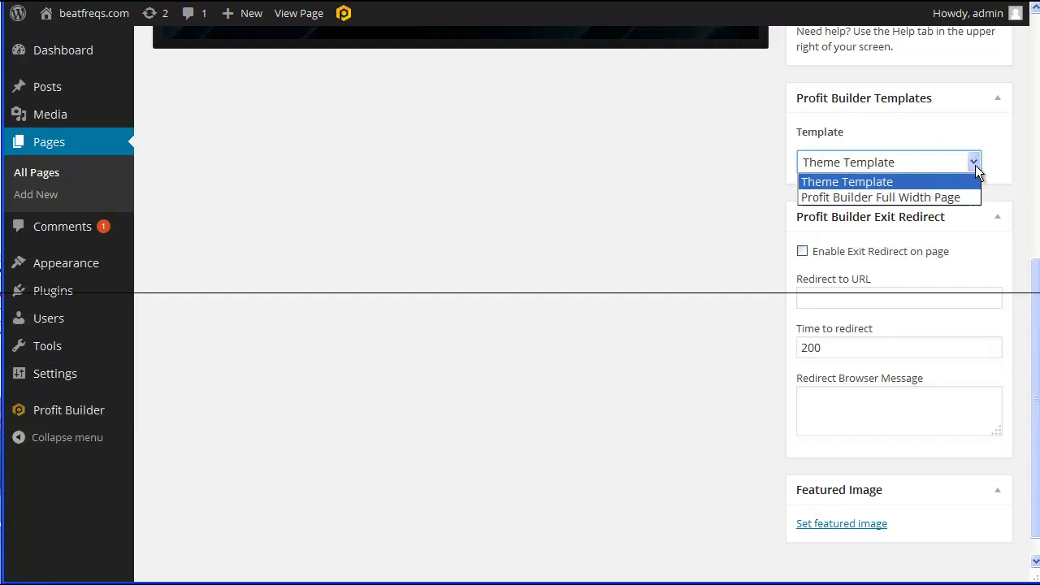
click(848, 201)
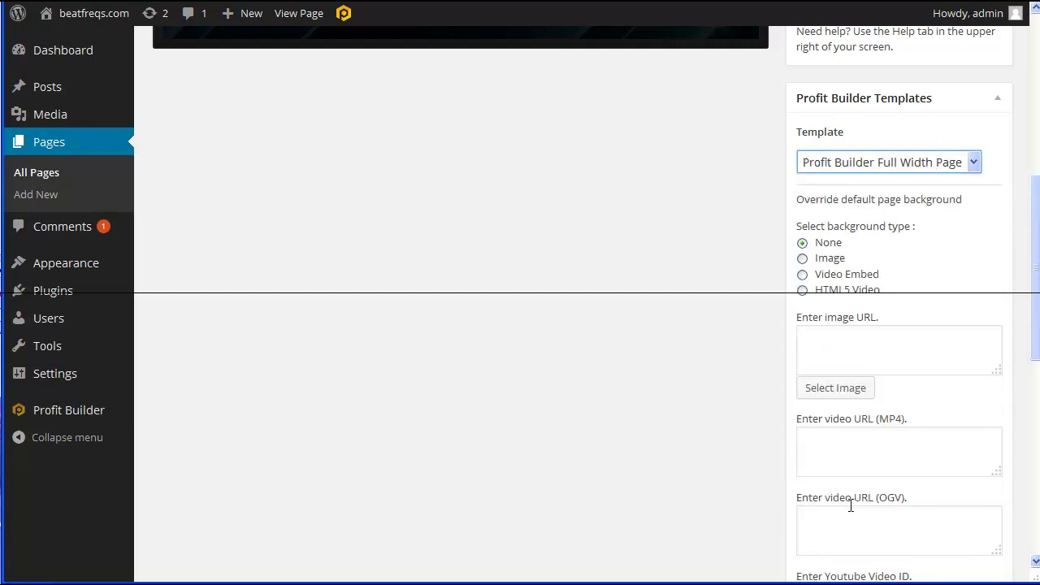
scroll(706, 413, up, 1)
scroll(706, 413, up, 3)
scroll(706, 412, up, 2)
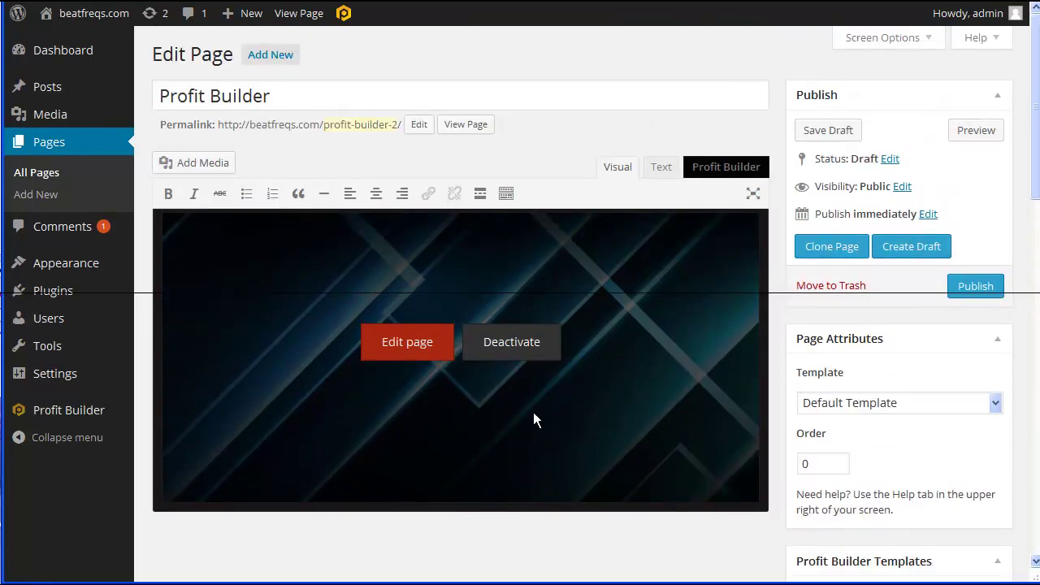
Open the page in the live builder, then leave it for the page editor
click(419, 348)
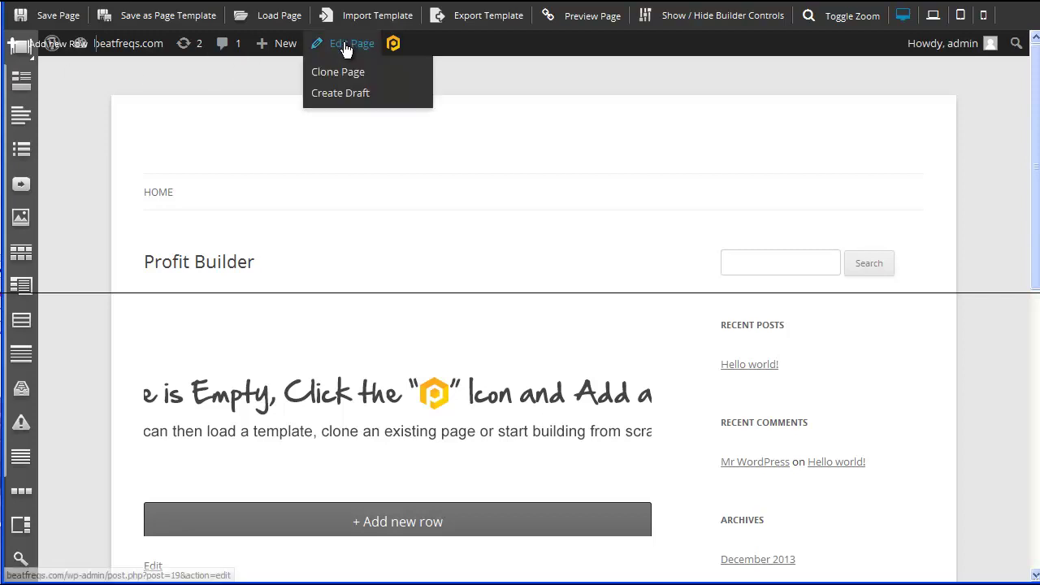
mouse_move(18, 45)
click(344, 43)
click(606, 243)
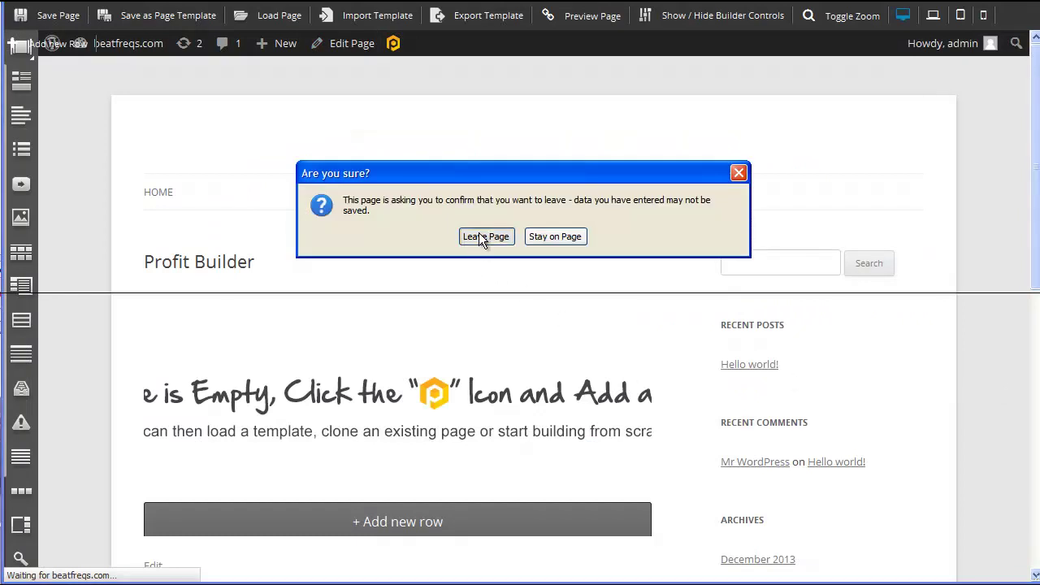
click(483, 237)
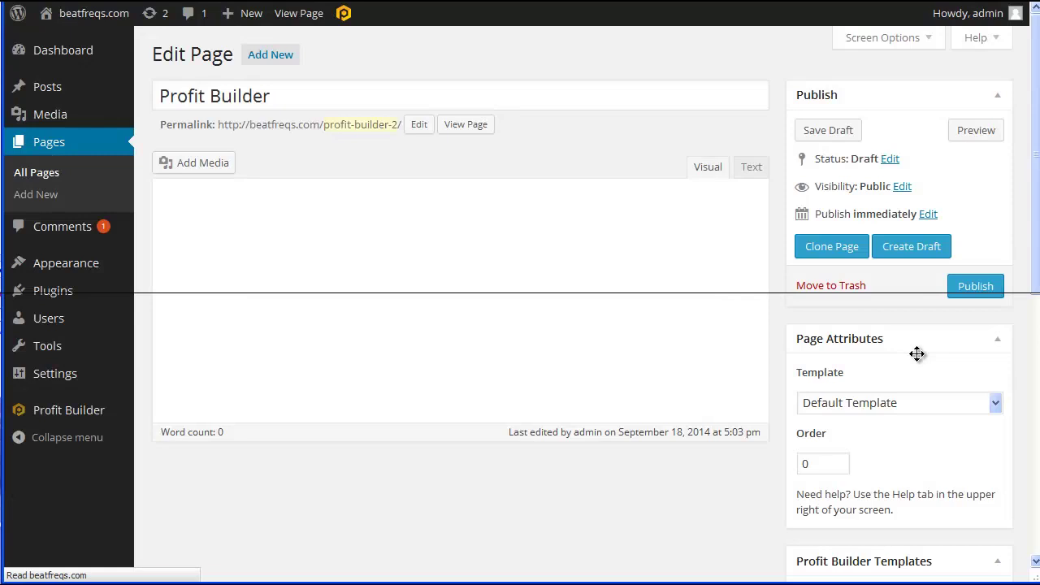
Reselect Profit Builder Full Width Page, save the draft, and reopen the visual builder
scroll(967, 451, down, 5)
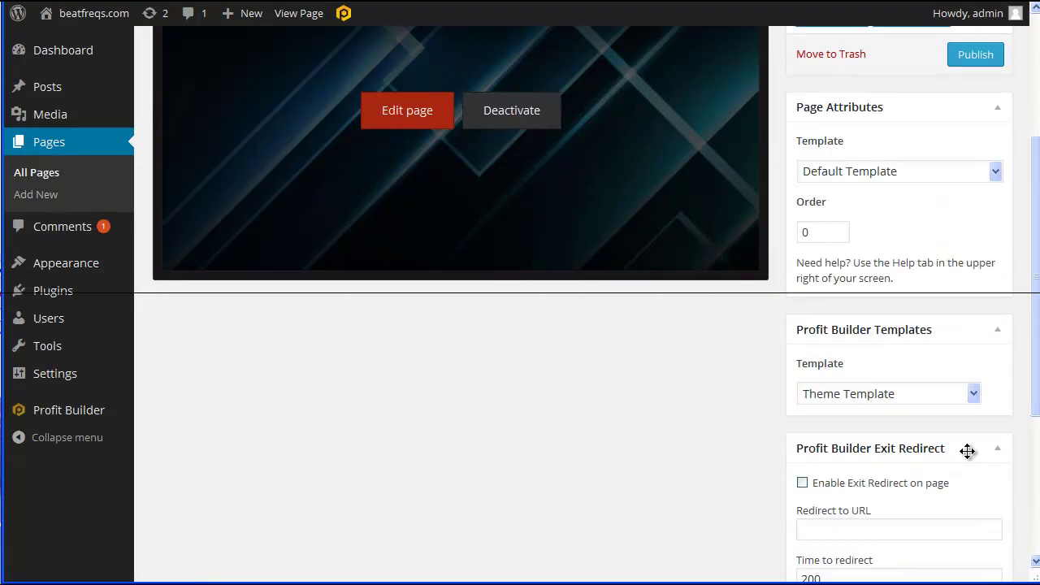
click(923, 395)
click(898, 430)
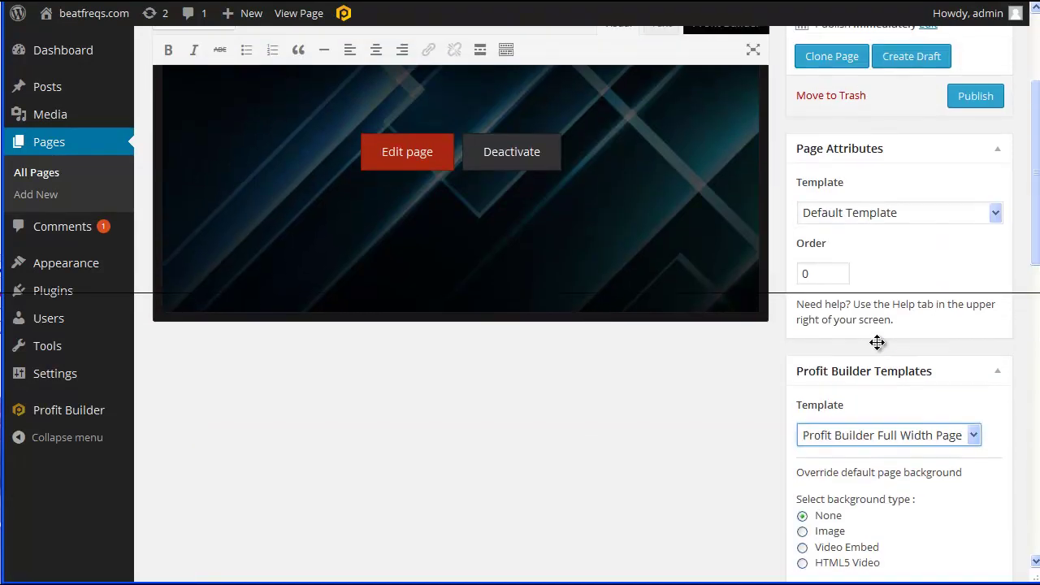
scroll(877, 345, down, 2)
scroll(877, 349, down, 3)
scroll(877, 349, up, 6)
scroll(877, 349, up, 1)
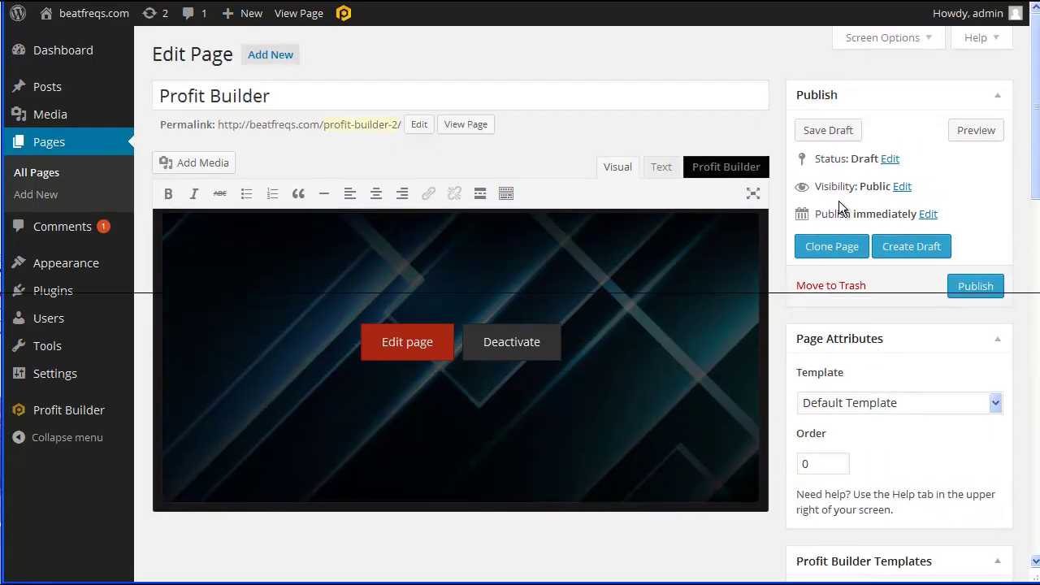
click(820, 132)
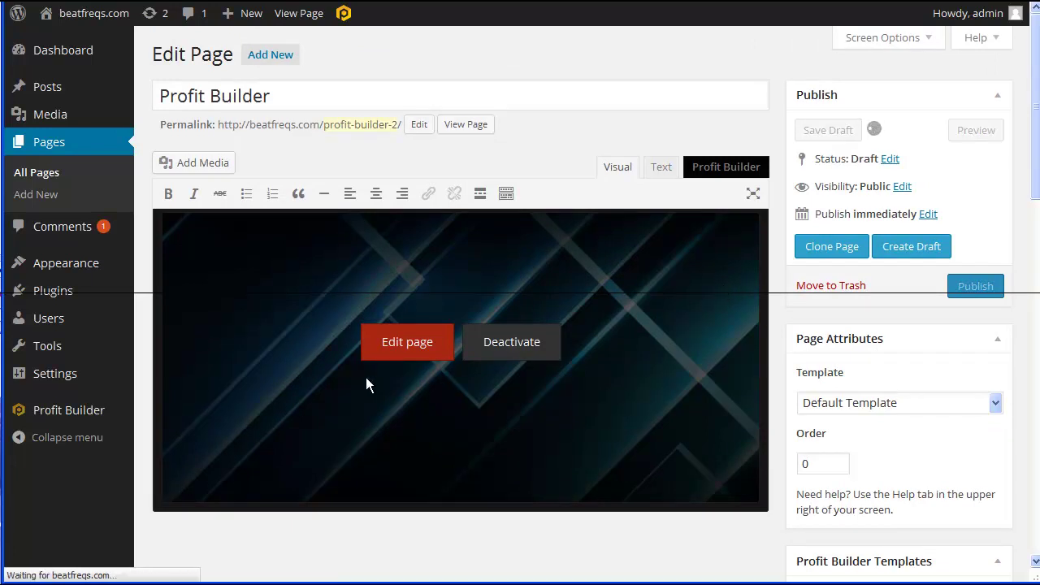
click(407, 343)
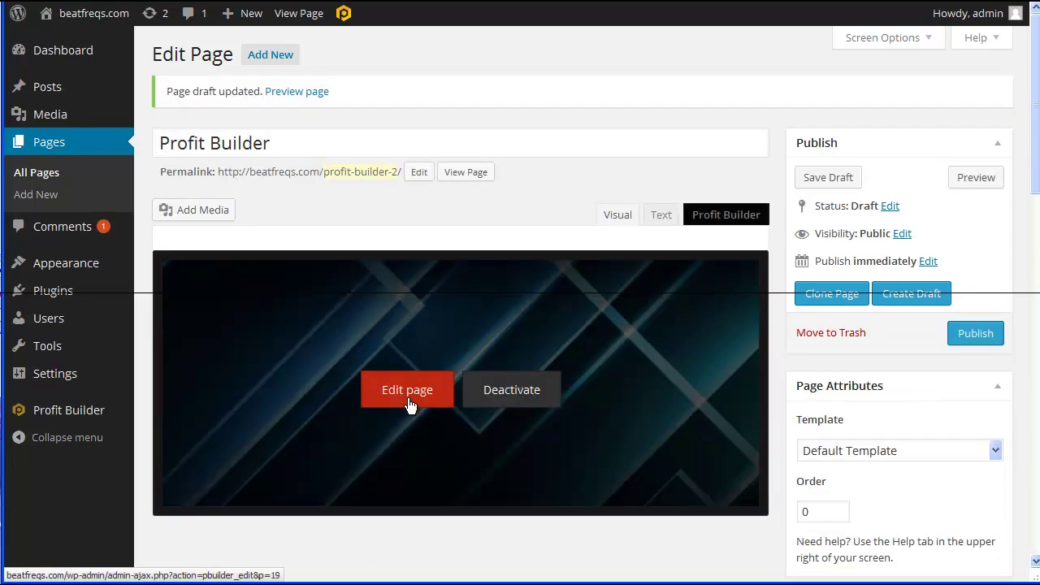
click(408, 393)
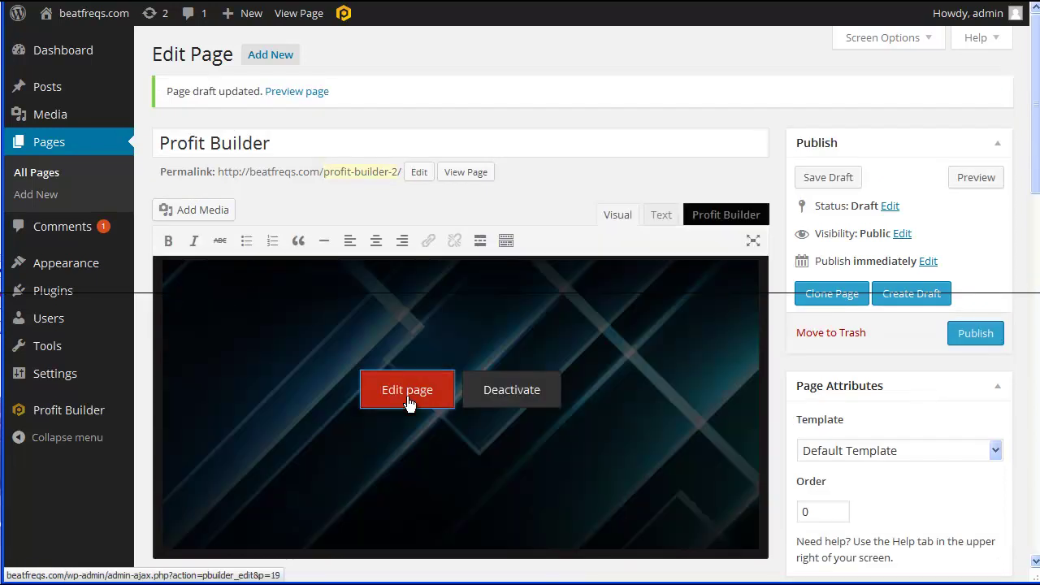
Load the 'Squeeze Page - Dark' template through Load Page's template tab
click(411, 404)
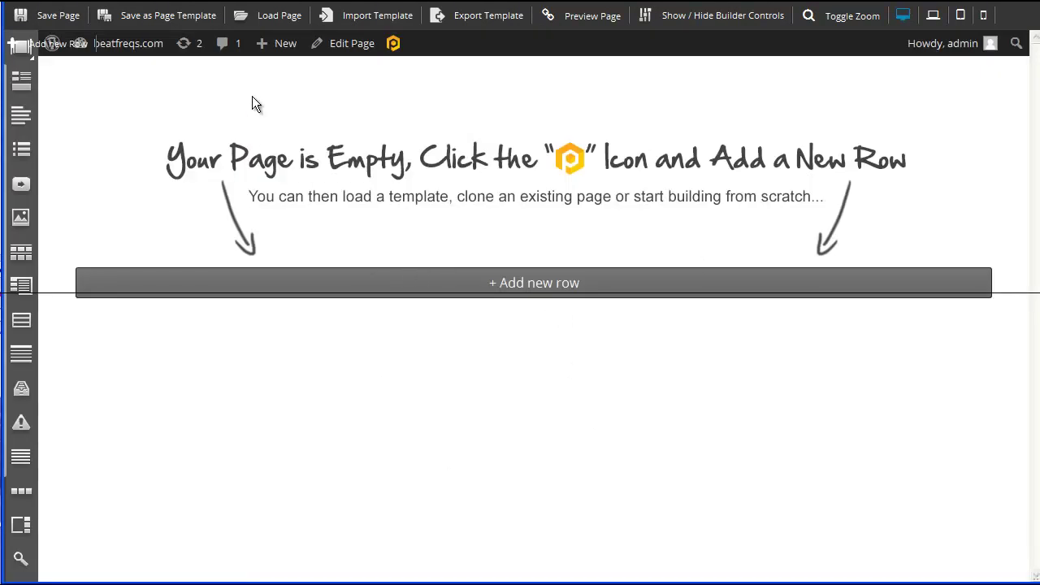
click(258, 23)
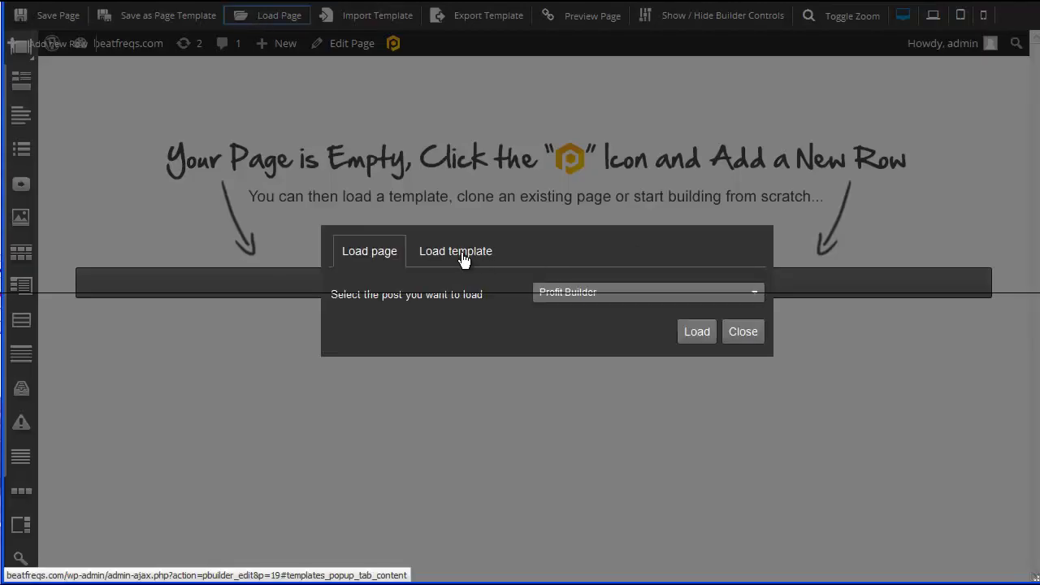
click(463, 258)
click(659, 294)
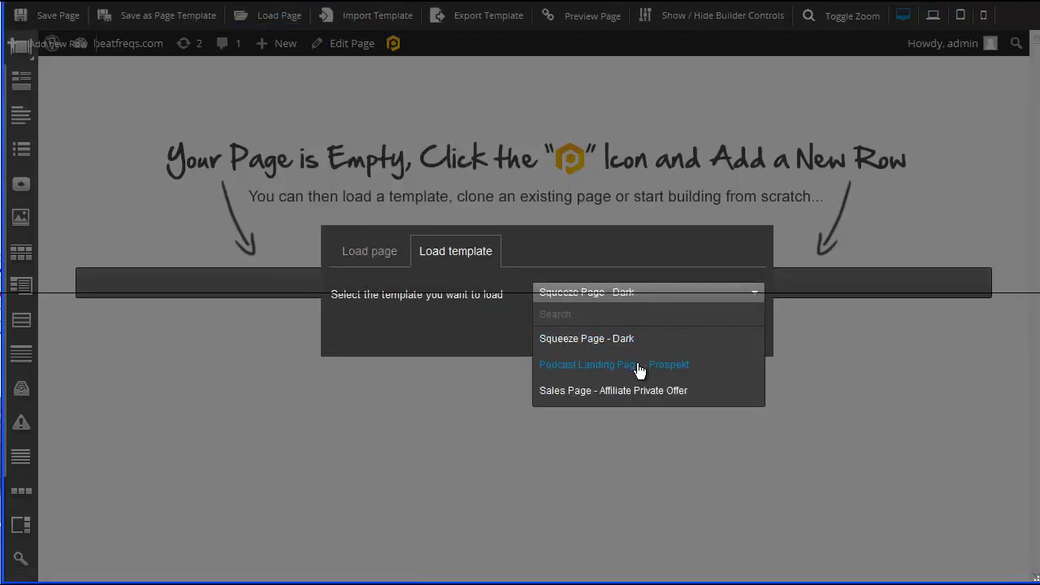
click(598, 346)
click(697, 332)
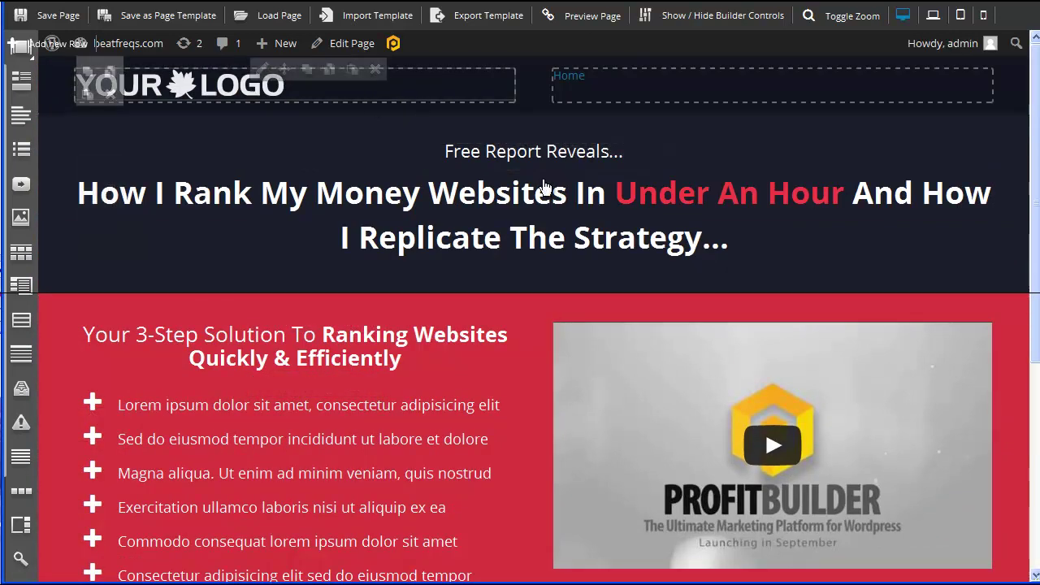
mouse_move(772, 82)
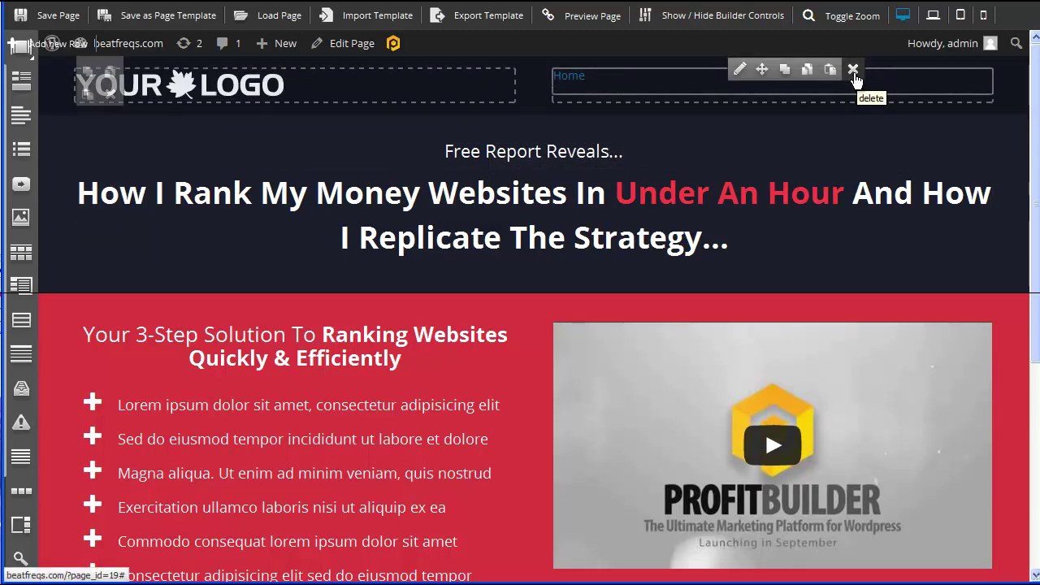
Delete the Home menu from the header and open the logo image's settings
click(853, 70)
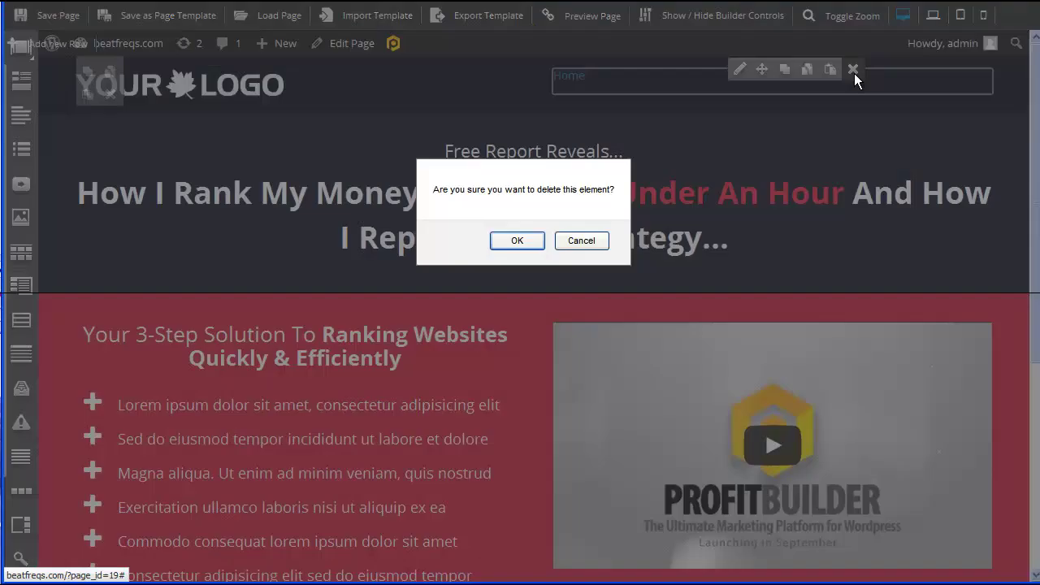
click(532, 241)
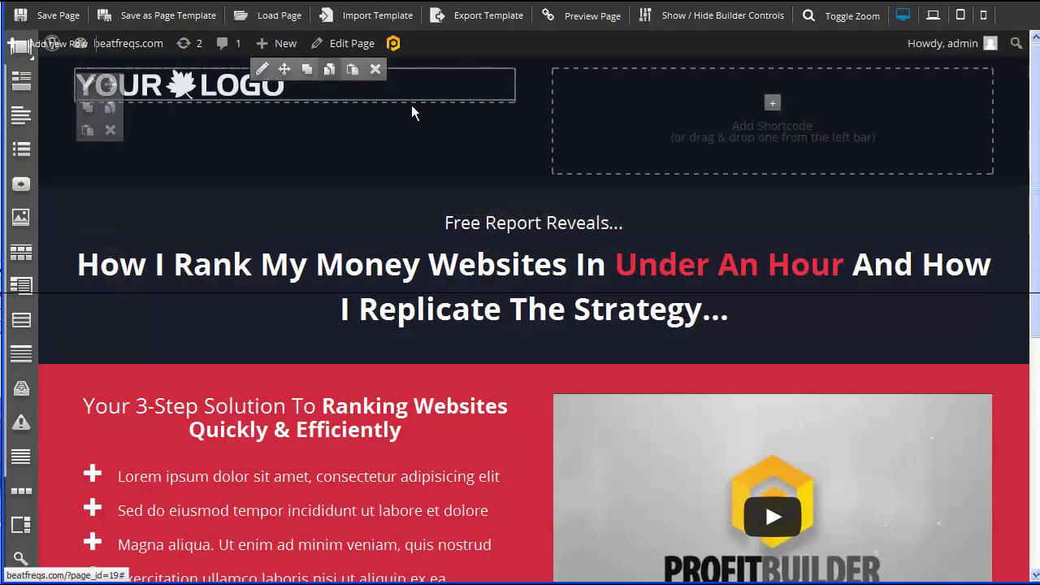
mouse_move(181, 86)
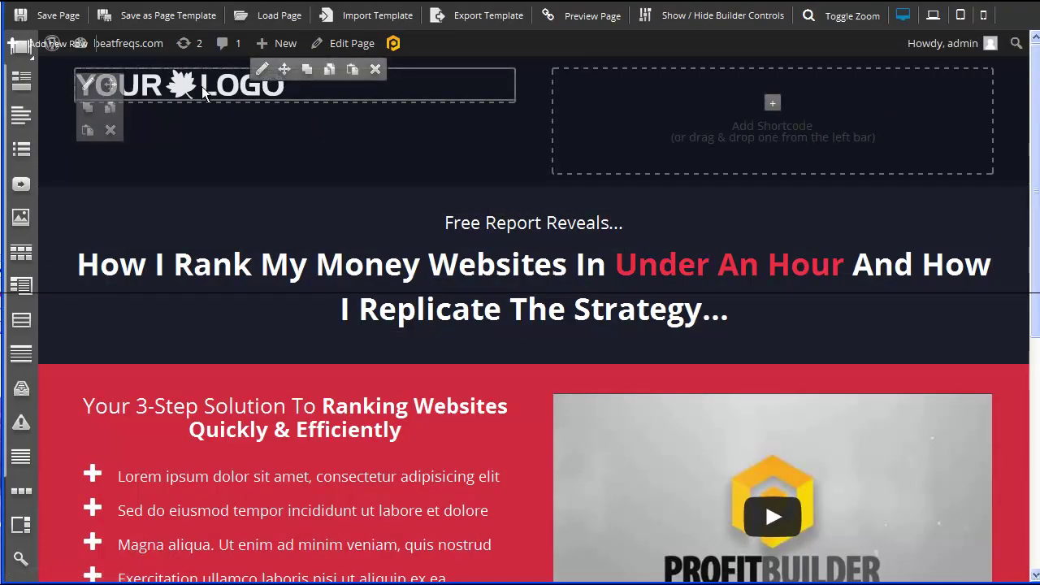
click(263, 70)
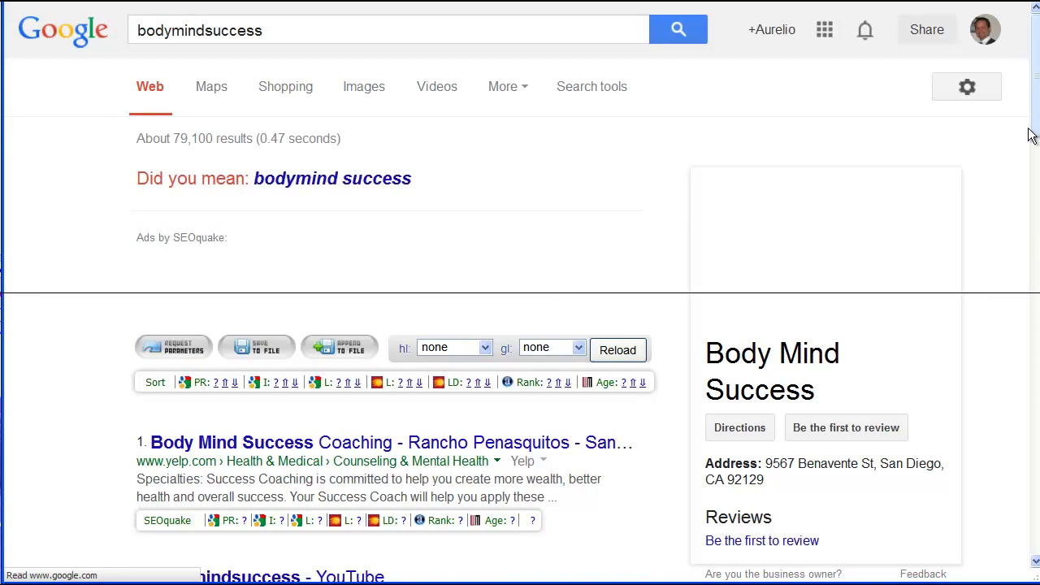
Preview the black-and-white BSM logo from the bodymindsuccess Google image results
drag(1033, 106, 1030, 404)
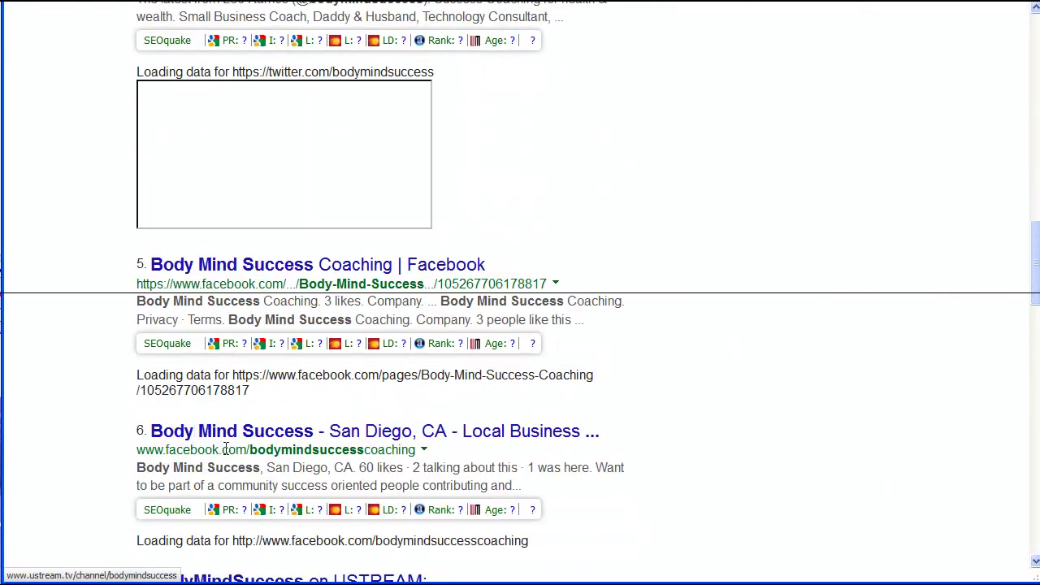
scroll(268, 427, down, 10)
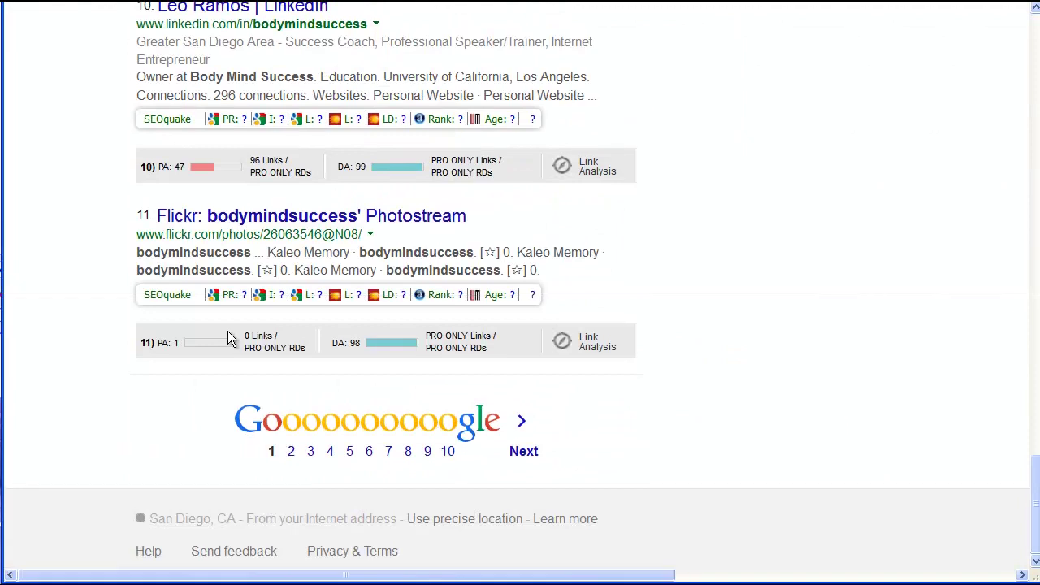
scroll(231, 333, up, 5)
click(184, 78)
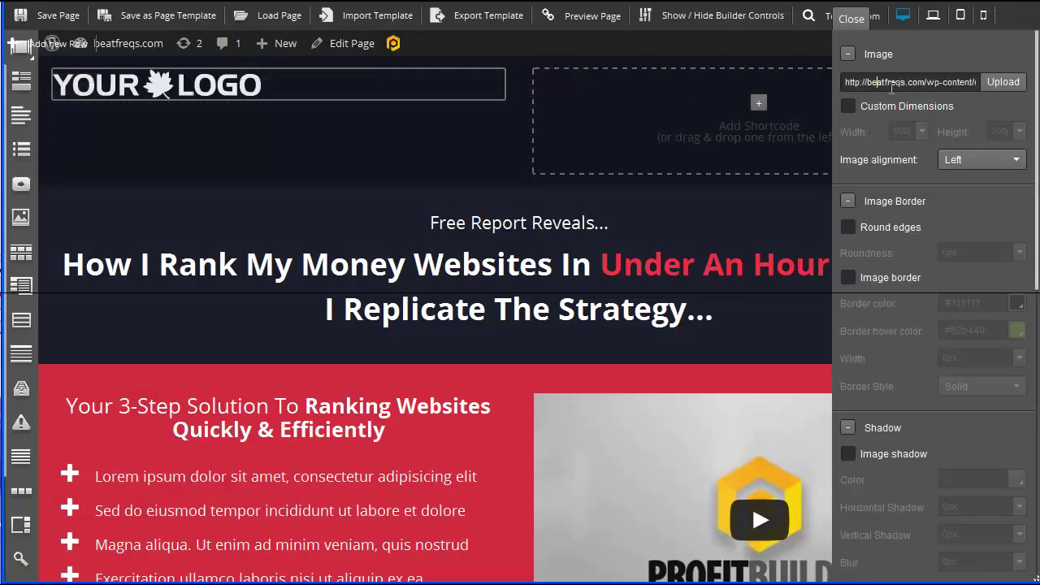
Paste the copied image address into the logo's image field
click(890, 96)
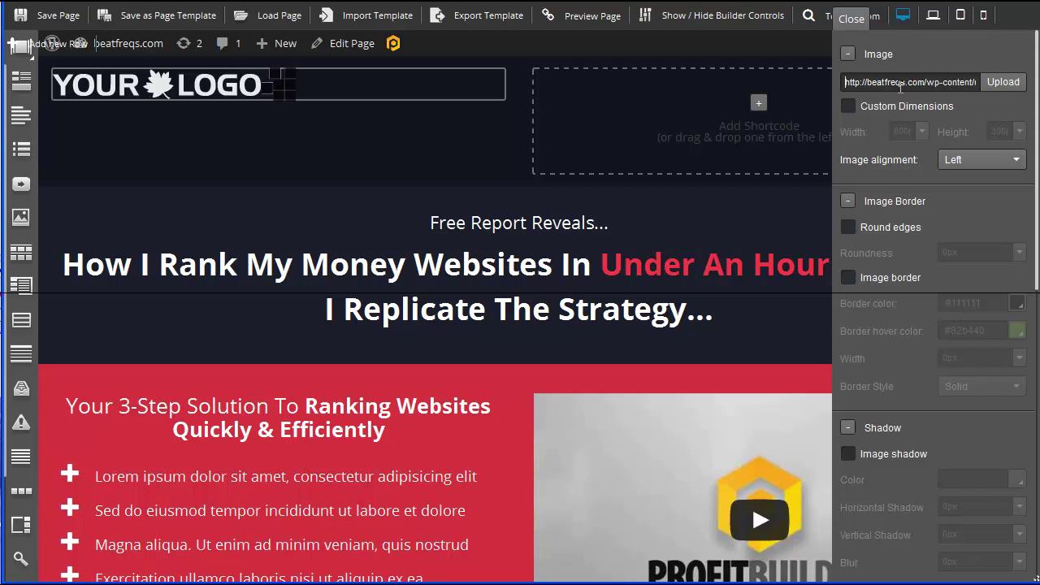
key(ctrl+a)
key(ctrl+v)
Upload BMSLogoShaded.gif and insert it as the header logo
click(1004, 81)
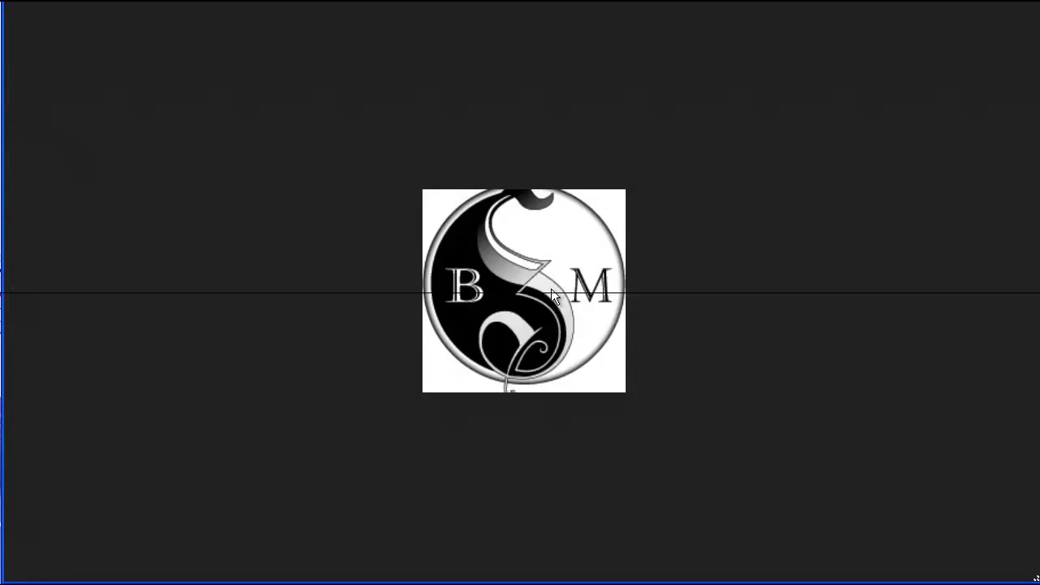
right_click(551, 292)
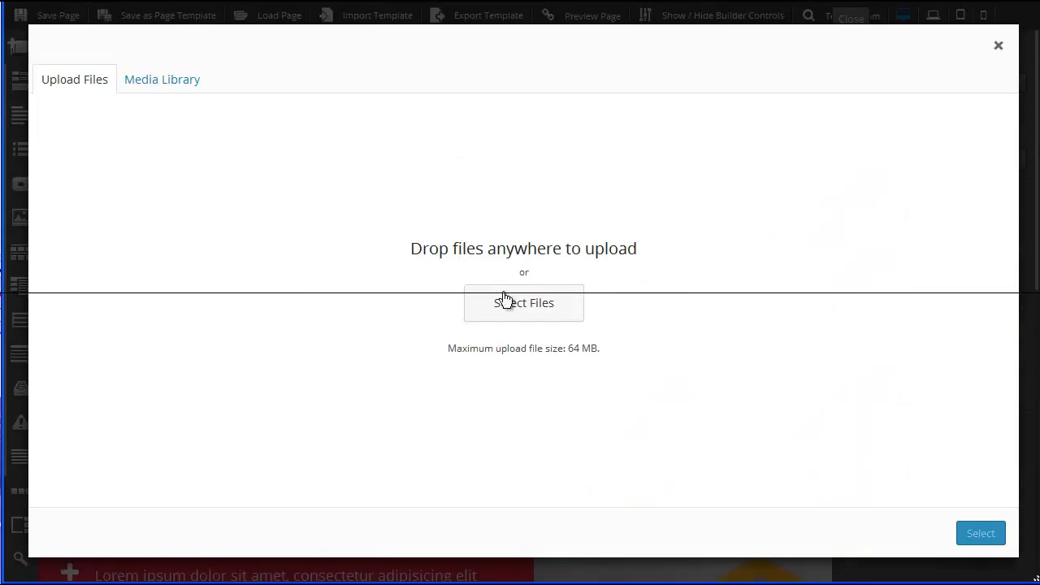
click(519, 309)
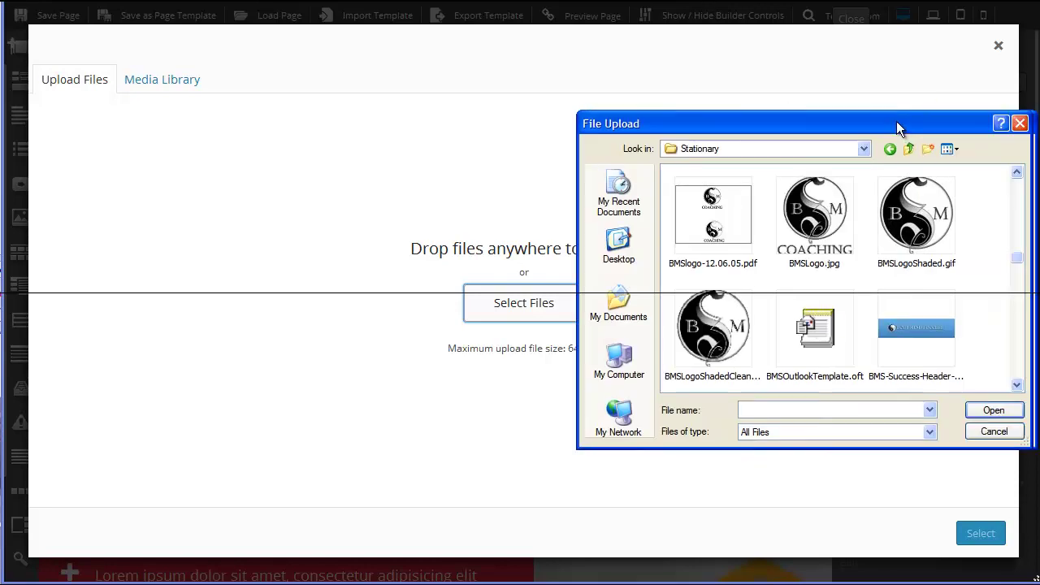
drag(859, 122, 810, 122)
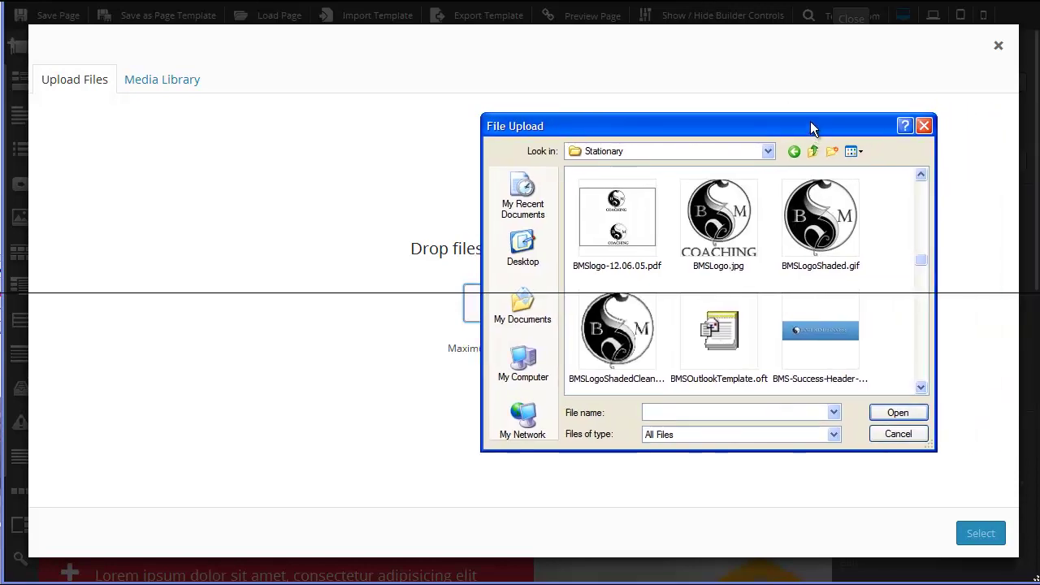
mouse_move(820, 218)
double_click(817, 234)
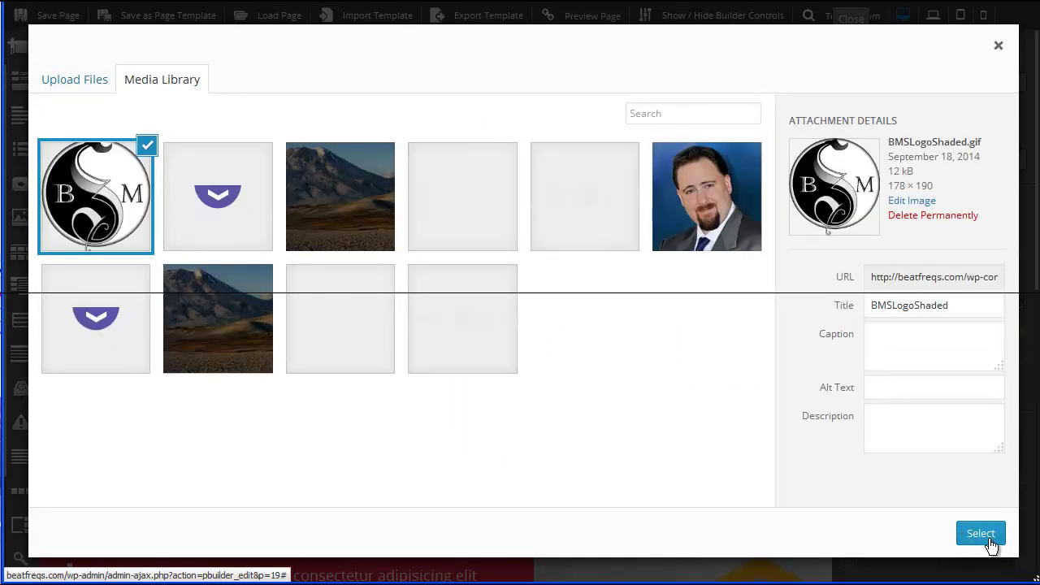
click(980, 534)
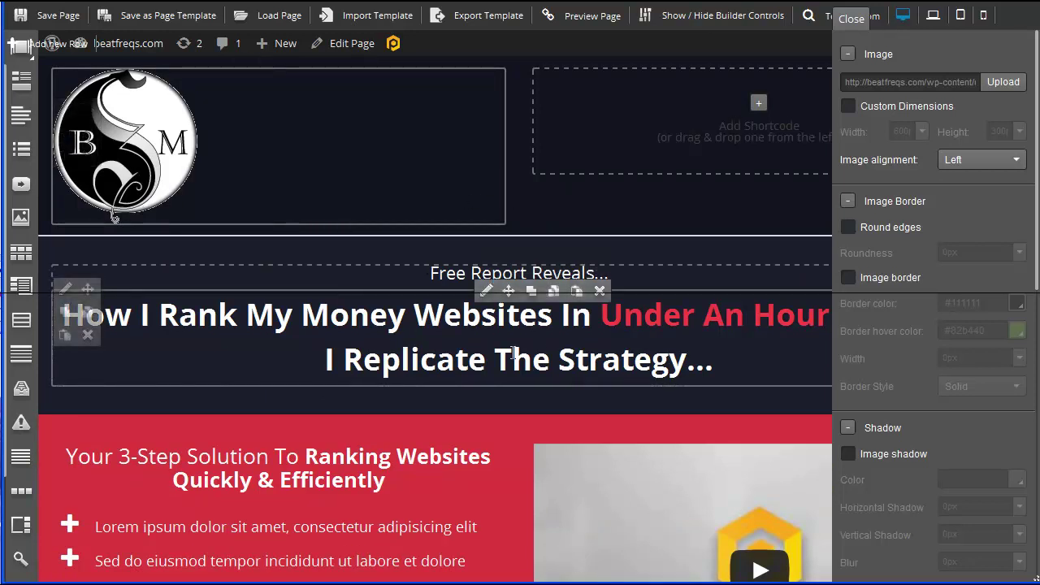
Clear and delete the 'Free Report Reveals...' text element above the headline
scroll(556, 352, down, 2)
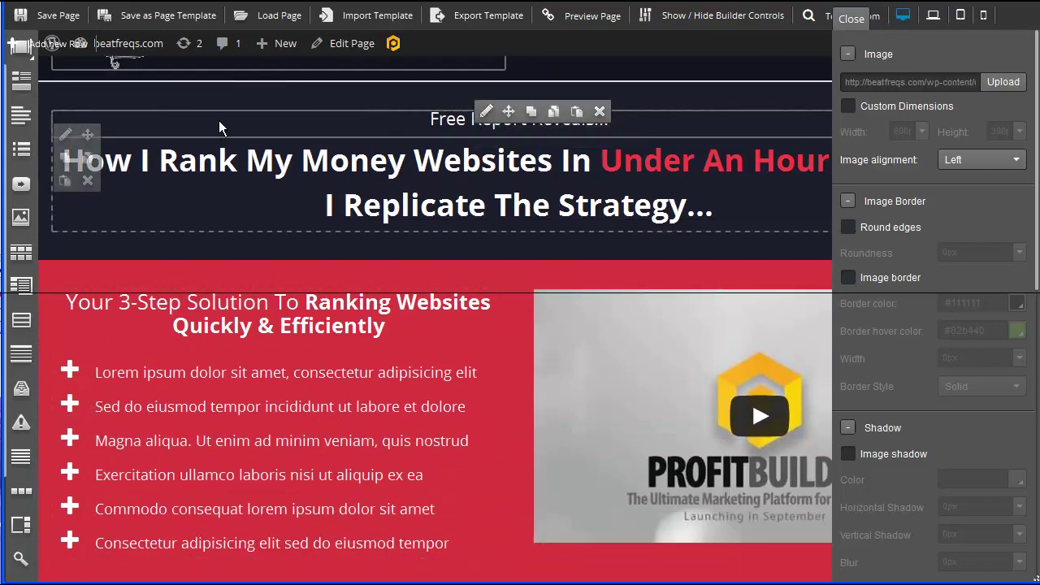
click(486, 111)
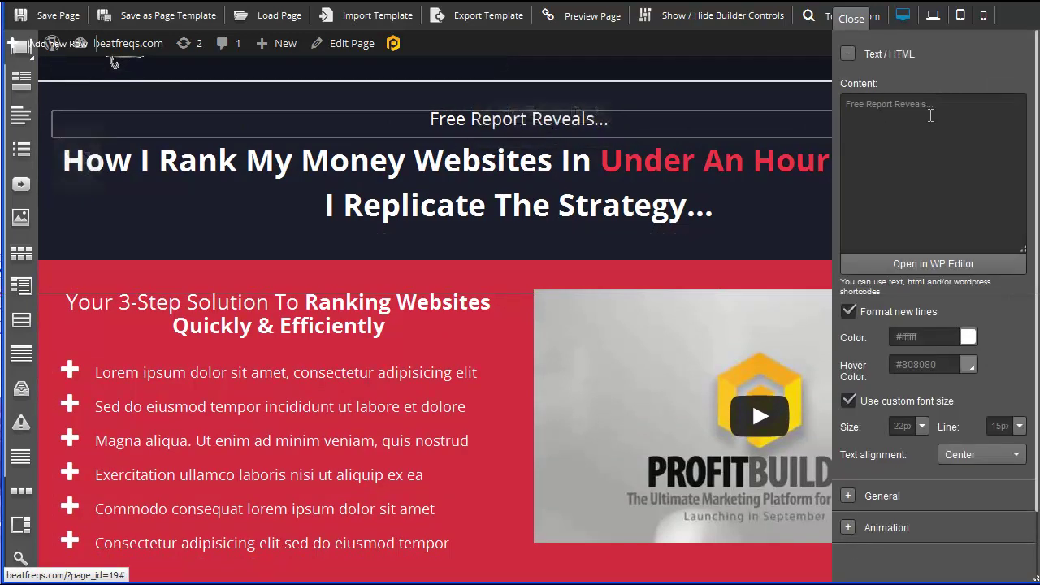
key(BackSpace)
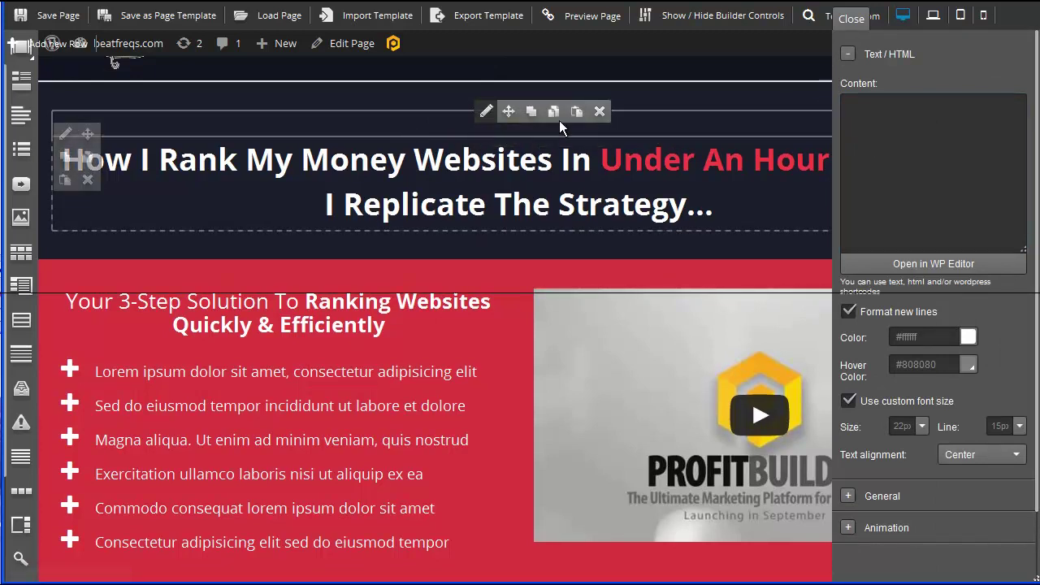
click(600, 113)
click(526, 246)
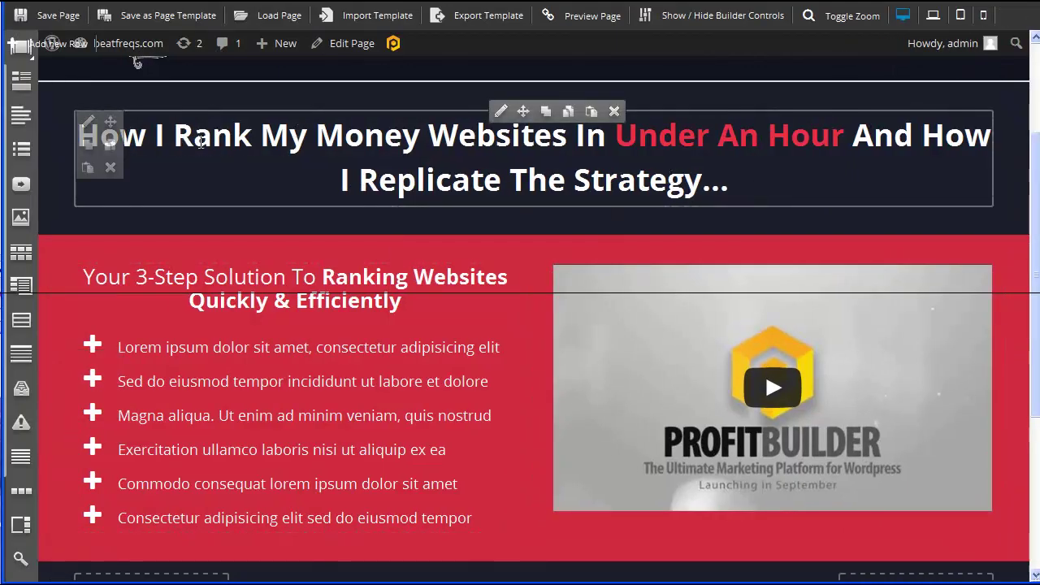
Rewrite the headline as 'How I created this page in less than 10 minutes without any programming skills.'
click(502, 114)
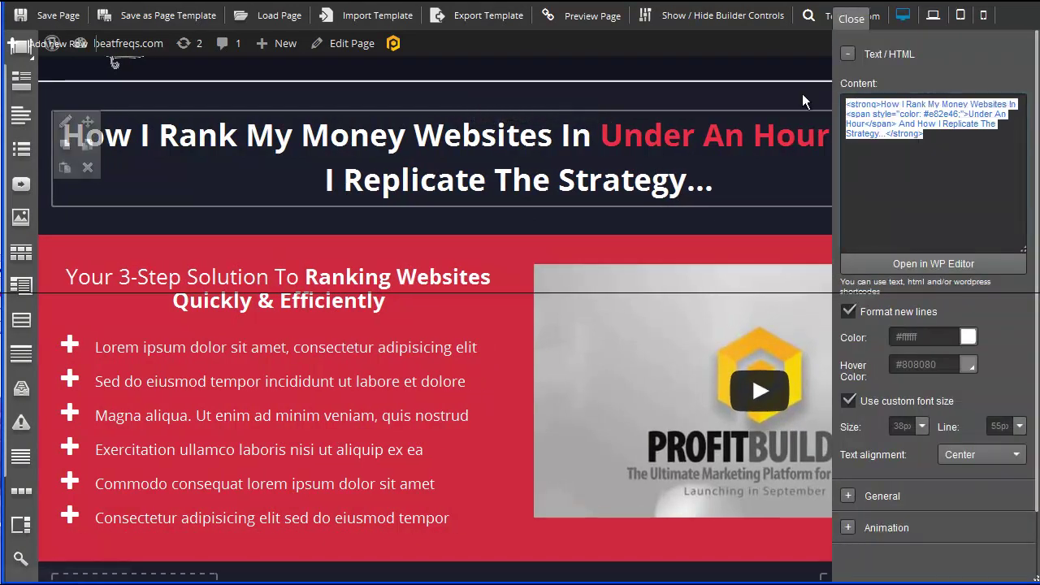
text(How I created this page in less than)
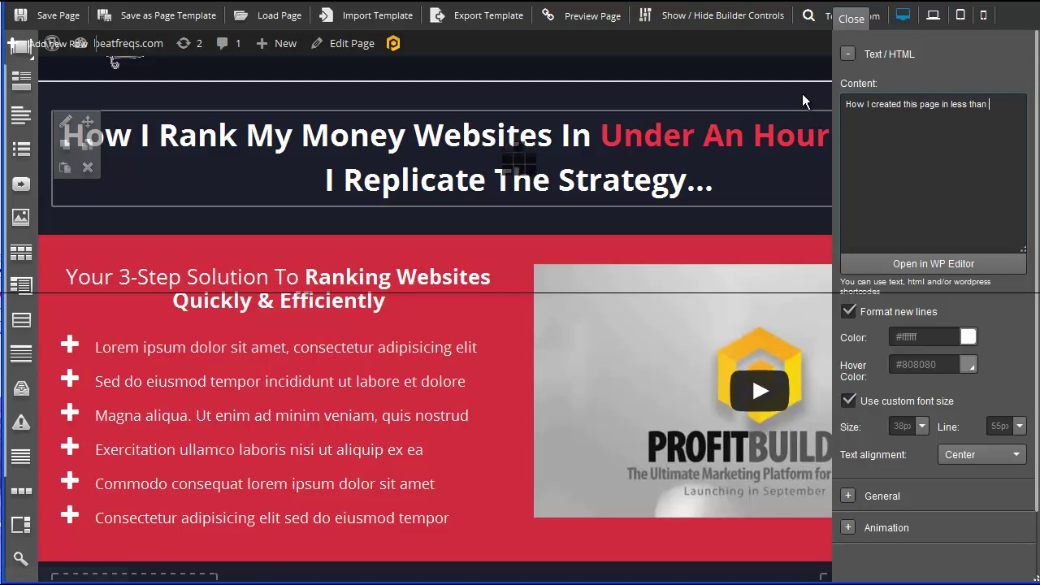
text( 10 minutes w)
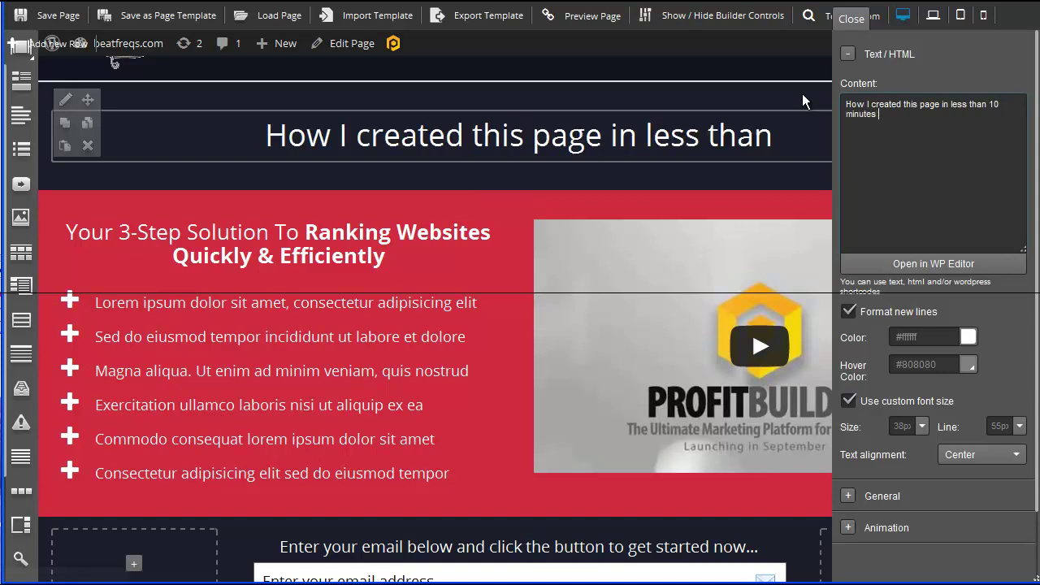
text(ithiout a)
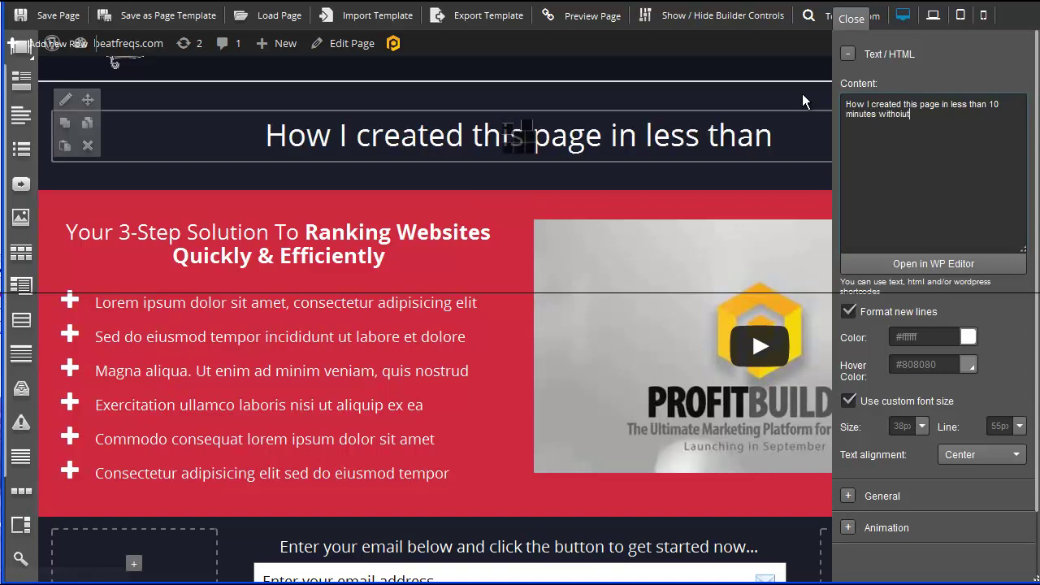
key(BackSpace)
key(BackSpace)
key(BackSpace)
text(o)
text(ut any programming skills.)
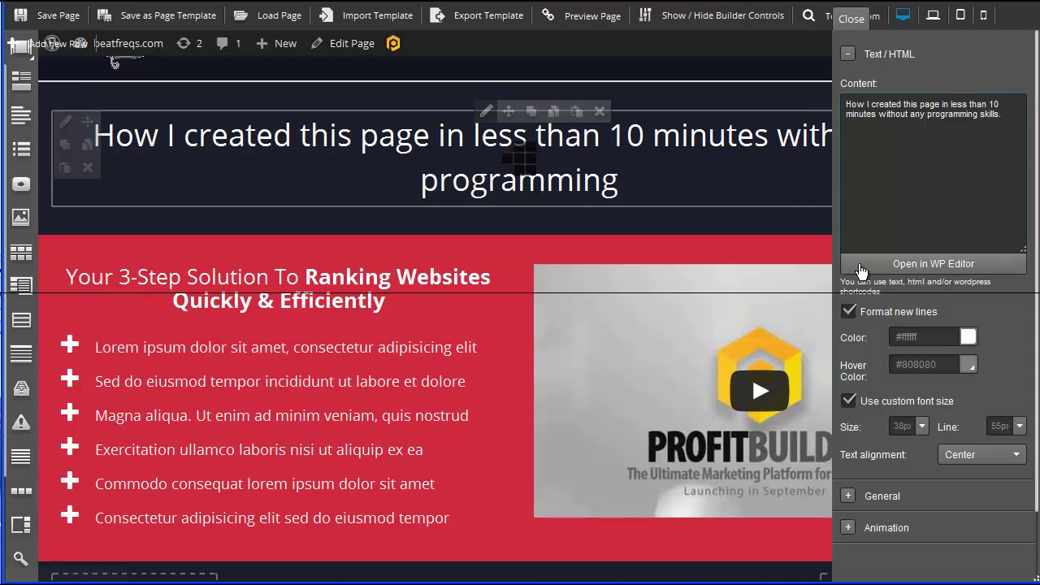
In the WP Editor, make 'less than 10 minutes' bold and red, then fix stray letters
click(905, 265)
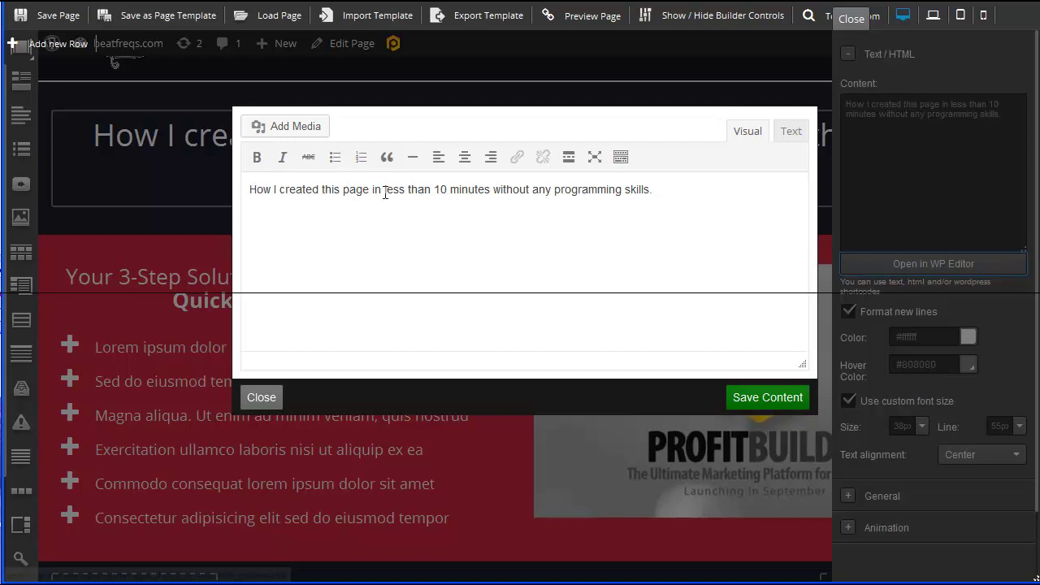
drag(386, 193, 485, 192)
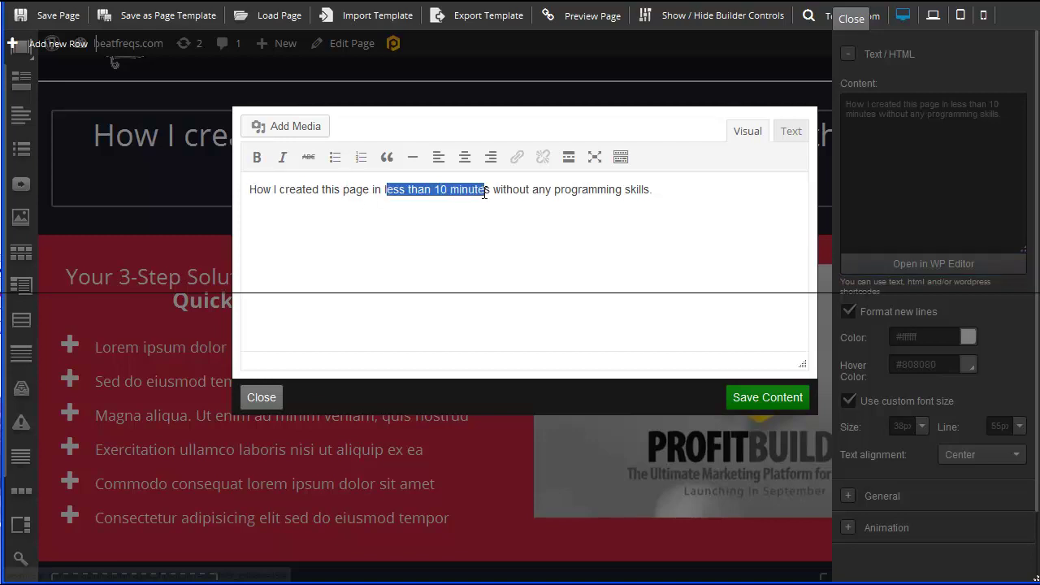
click(257, 157)
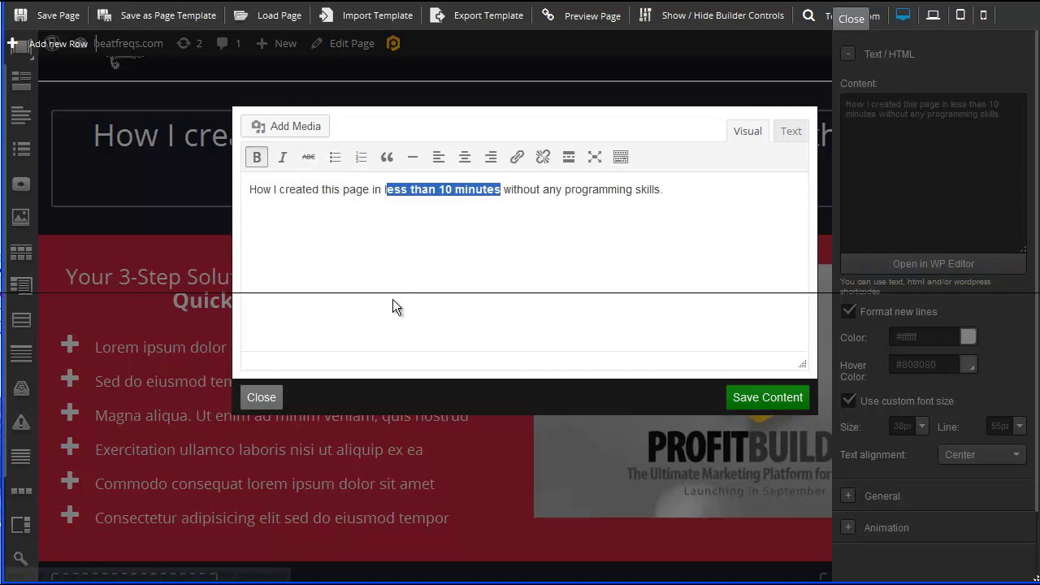
click(620, 156)
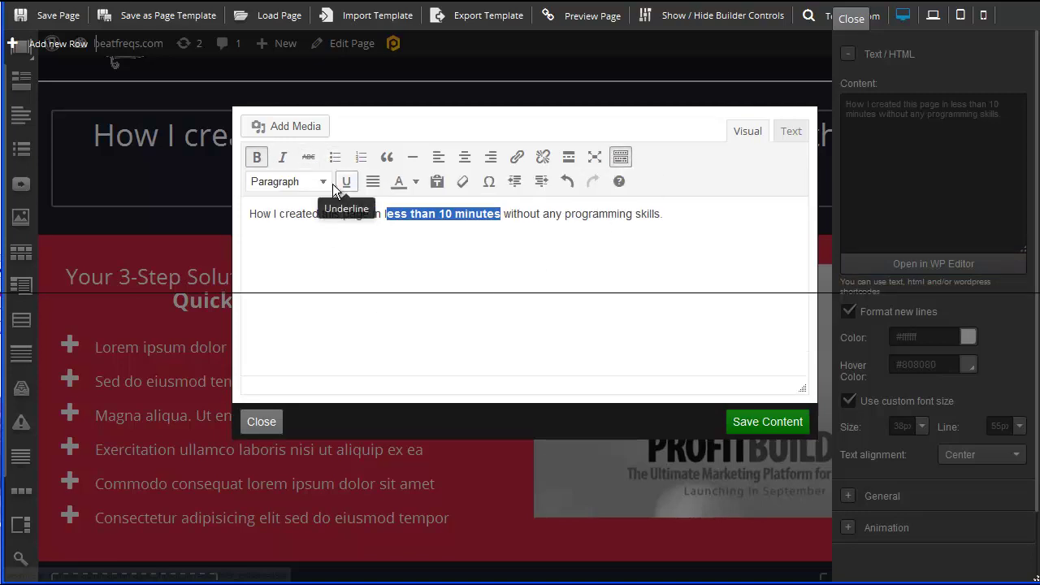
click(417, 187)
click(397, 238)
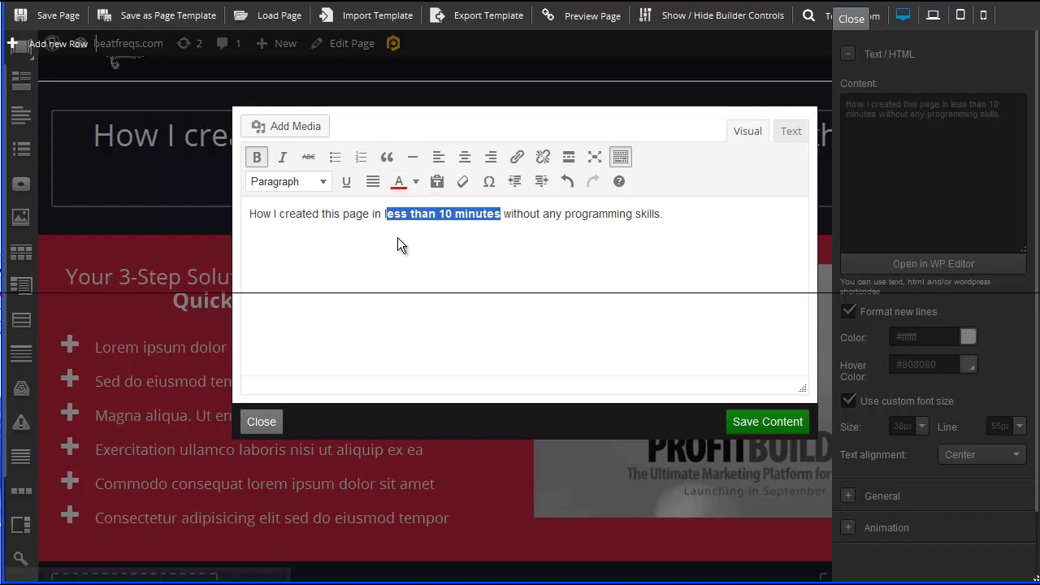
click(391, 216)
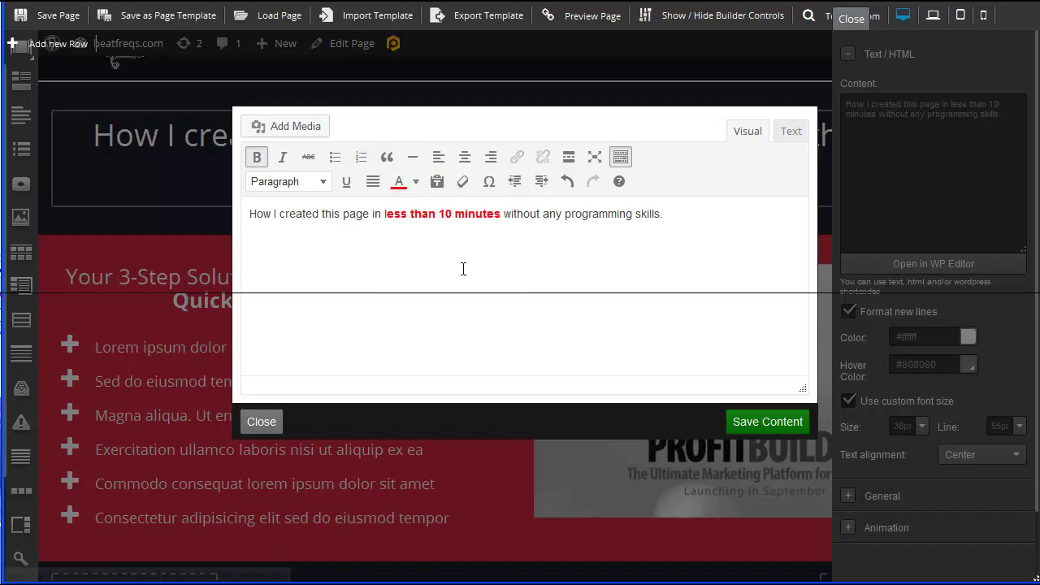
text(l)
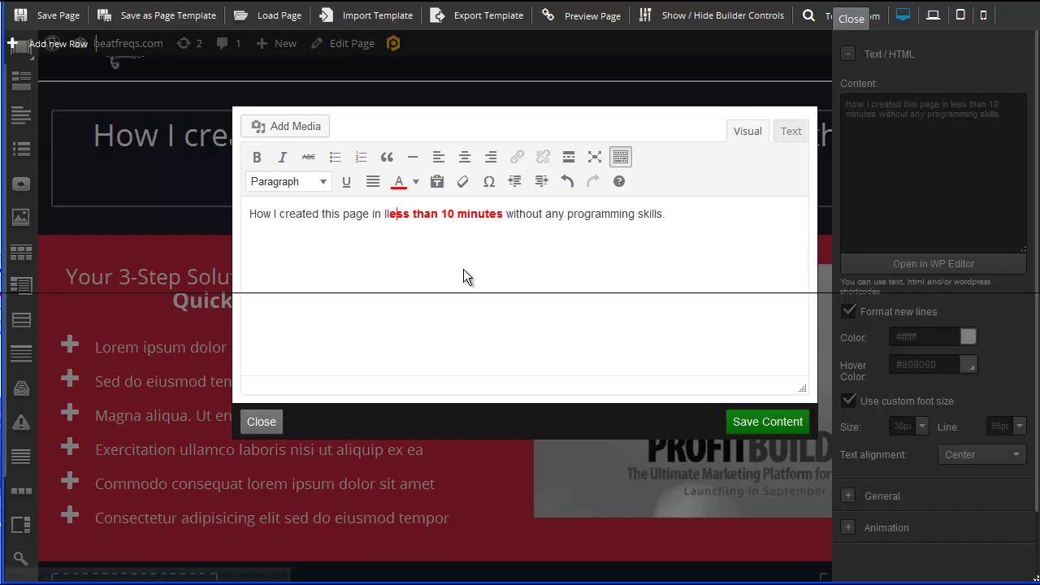
key(Right)
text(le)
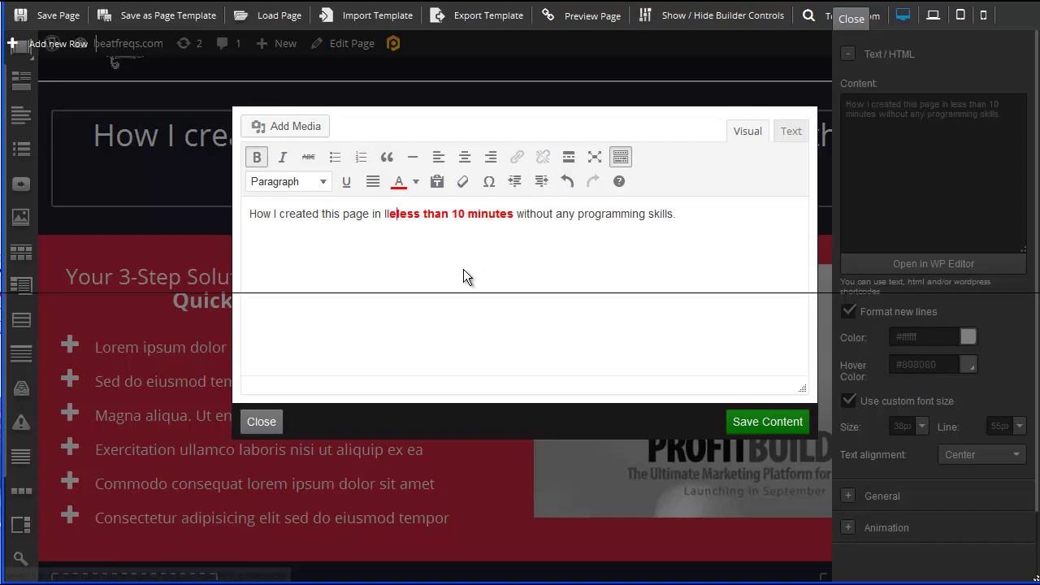
key(BackSpace)
key(BackSpace)
key(BackSpace)
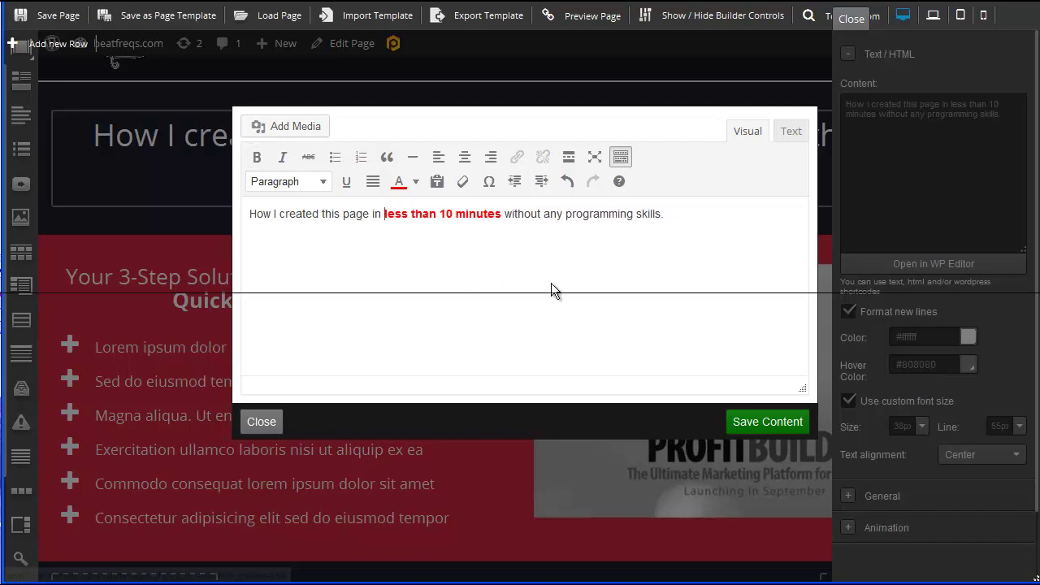
Format the whole headline as Heading 2 and save the content
drag(665, 213, 152, 213)
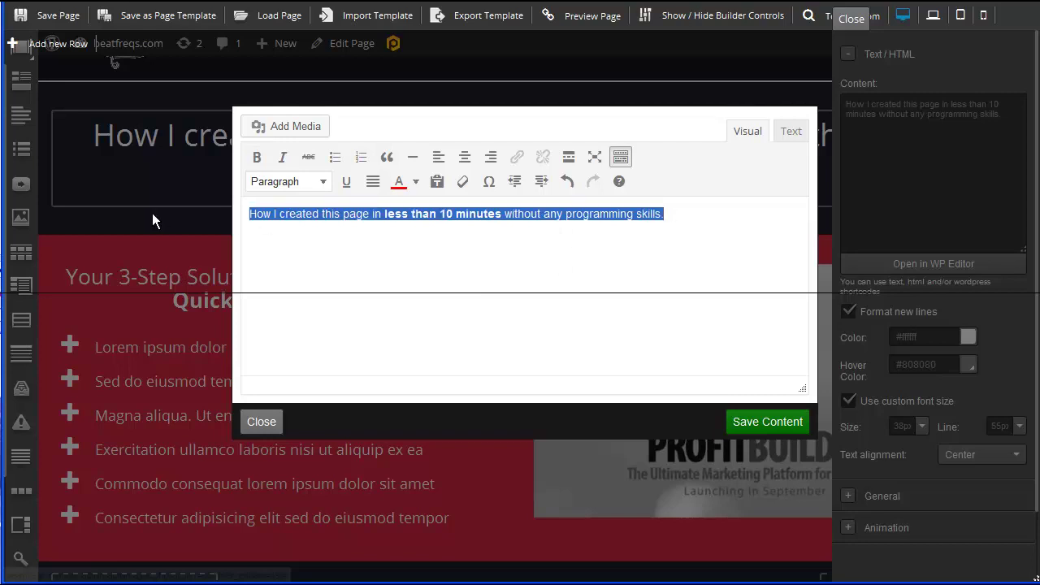
click(321, 186)
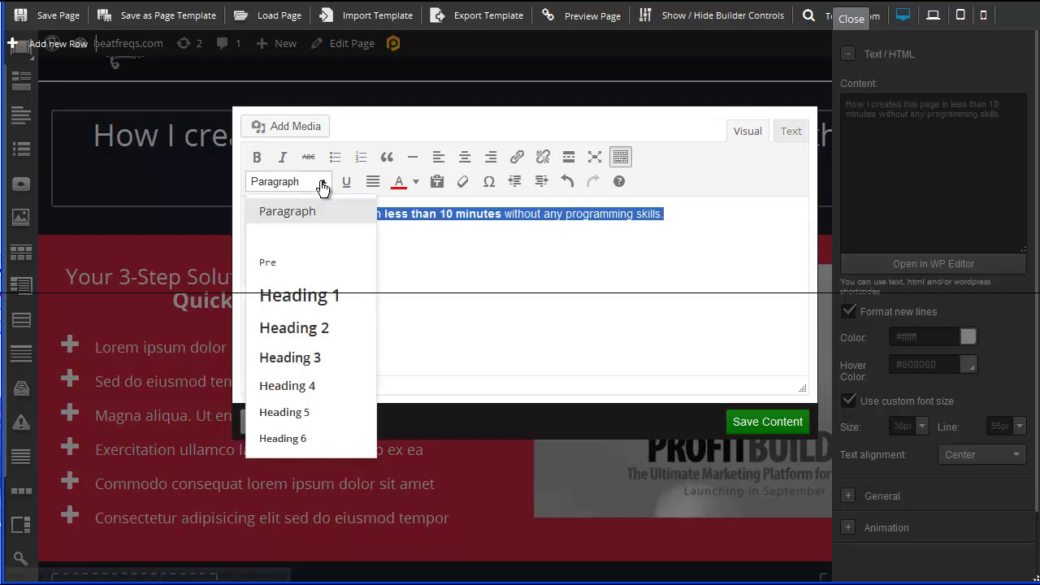
click(324, 328)
click(776, 423)
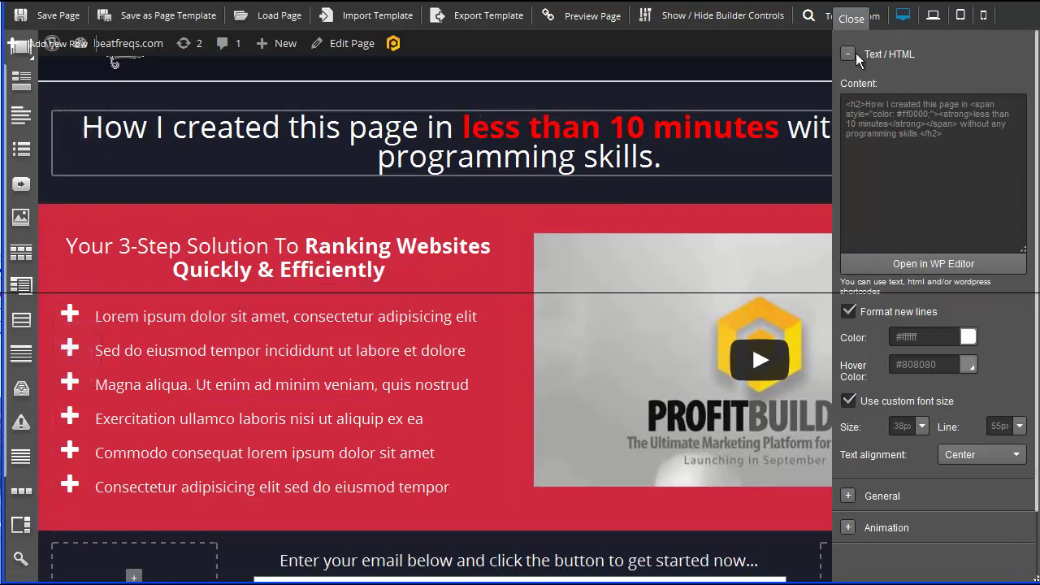
Break the headline so 'without any programming skills.' starts a new line, and save
click(848, 55)
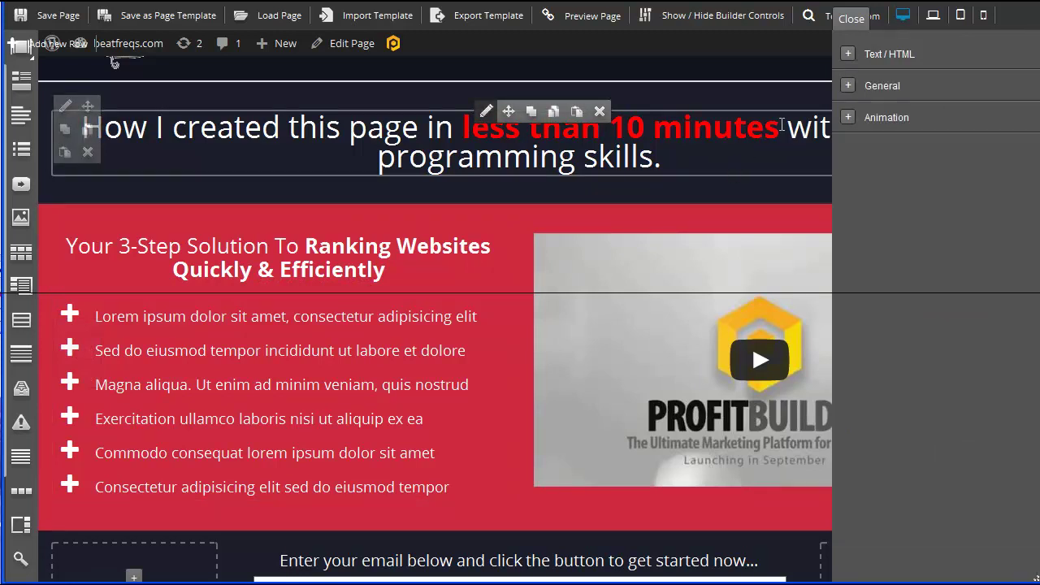
click(848, 53)
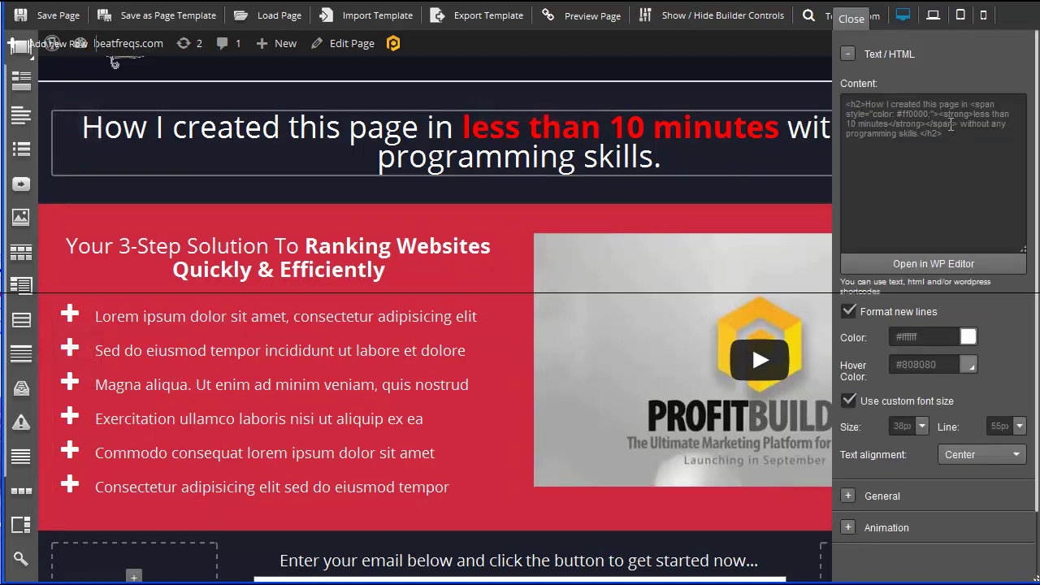
click(934, 264)
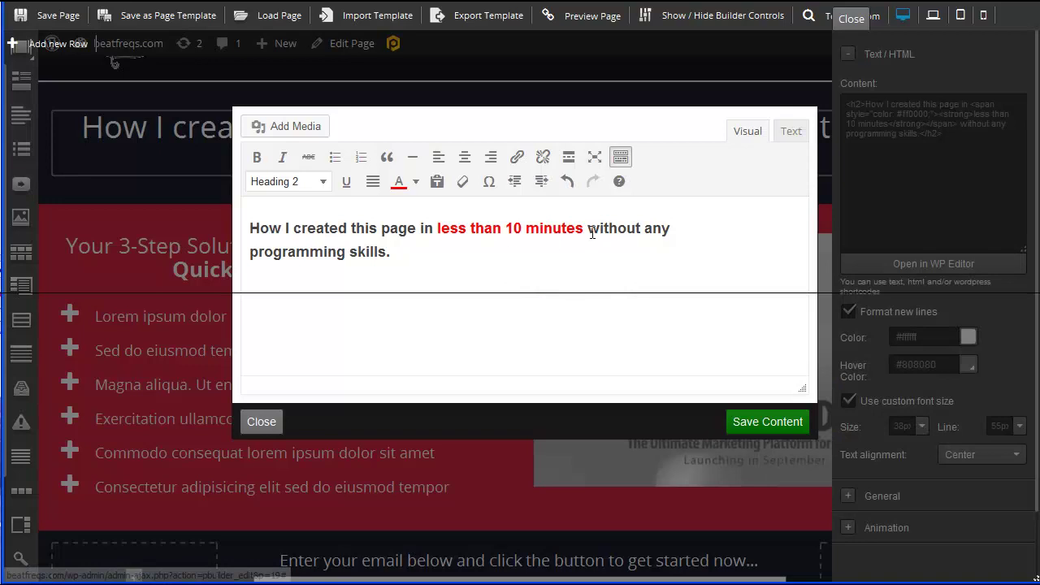
key(shift+Return)
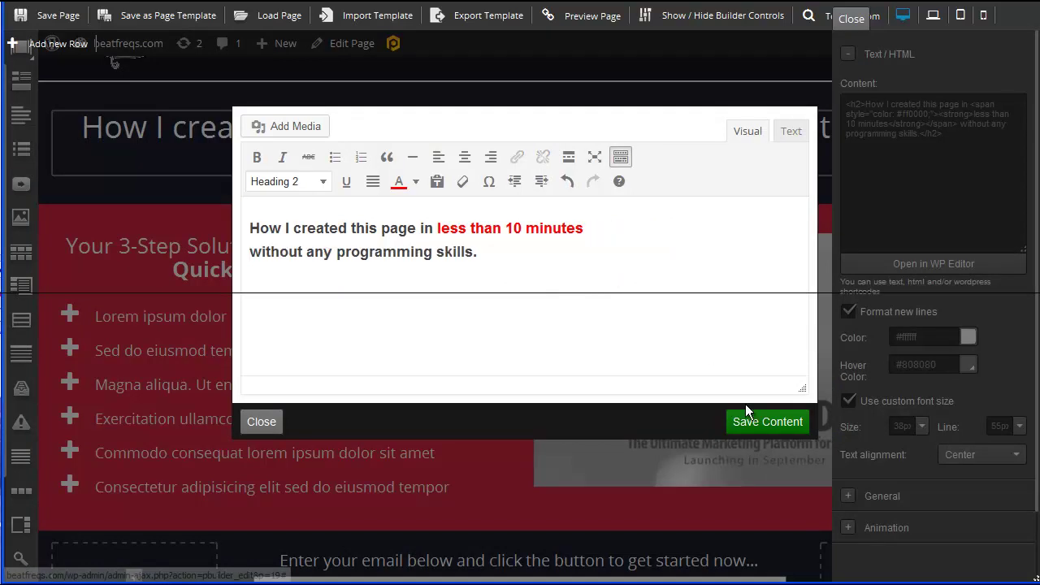
click(756, 428)
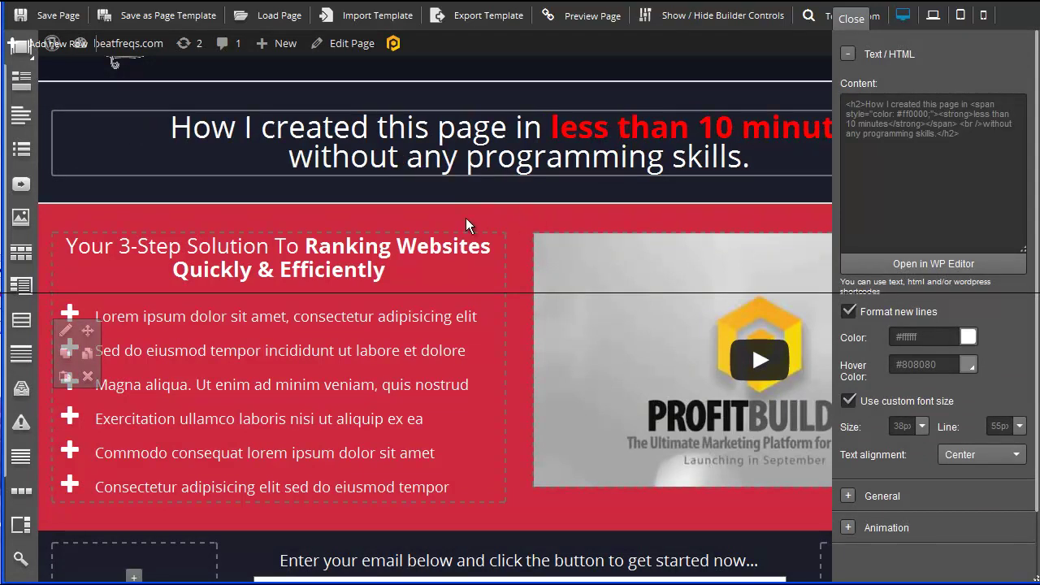
mouse_move(382, 256)
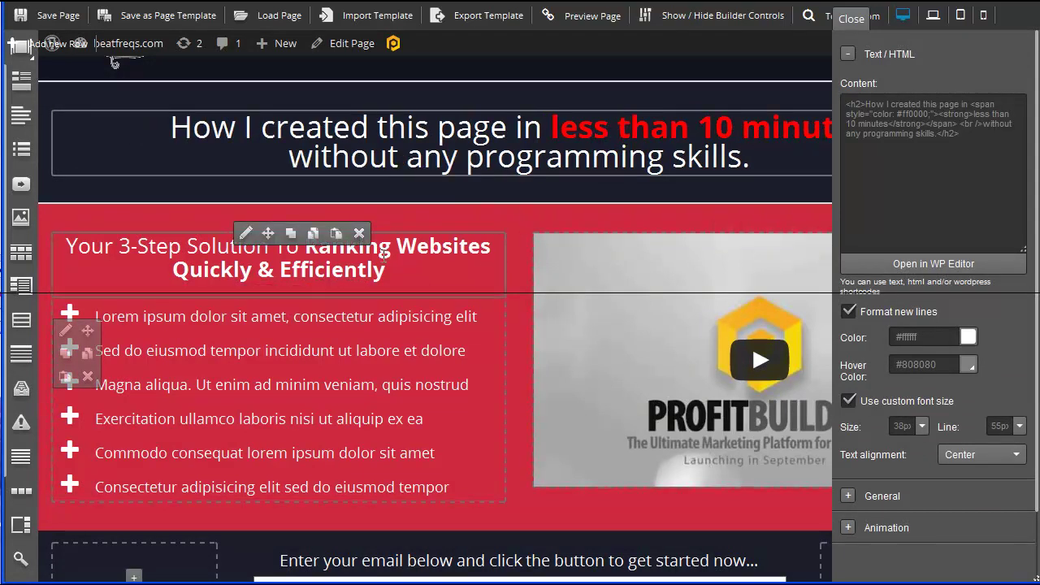
Retype the subheading as 'Your 3-Step Solution to creating awesome looking websites!'
scroll(379, 195, down, 2)
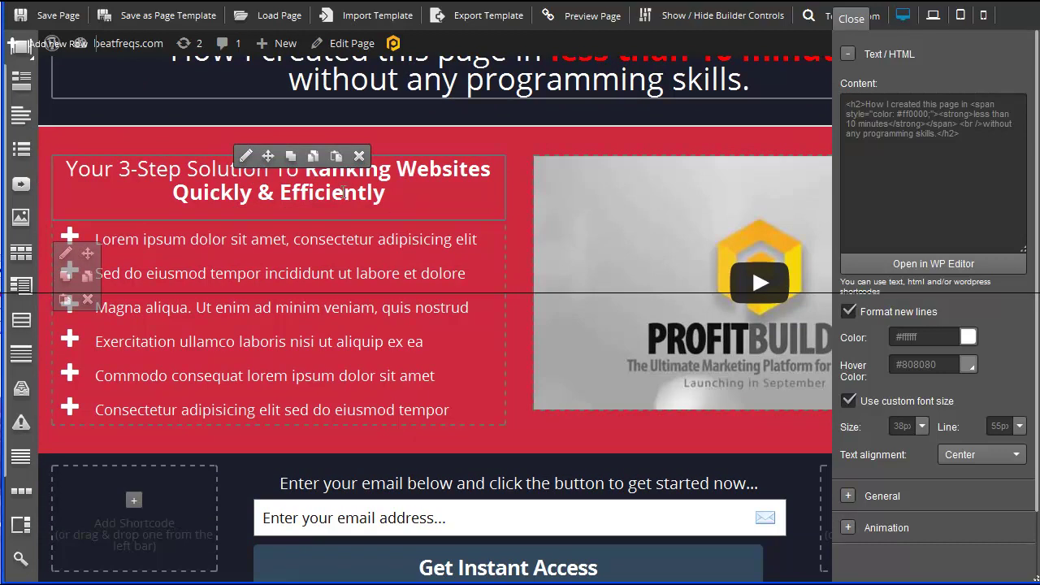
click(245, 155)
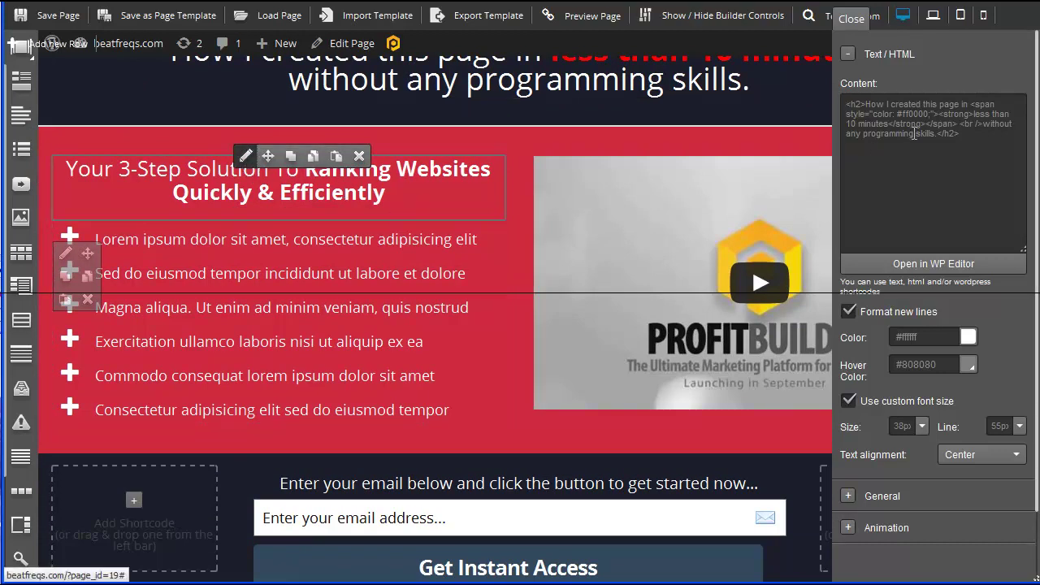
drag(1008, 118, 813, 101)
text(Your 3 )
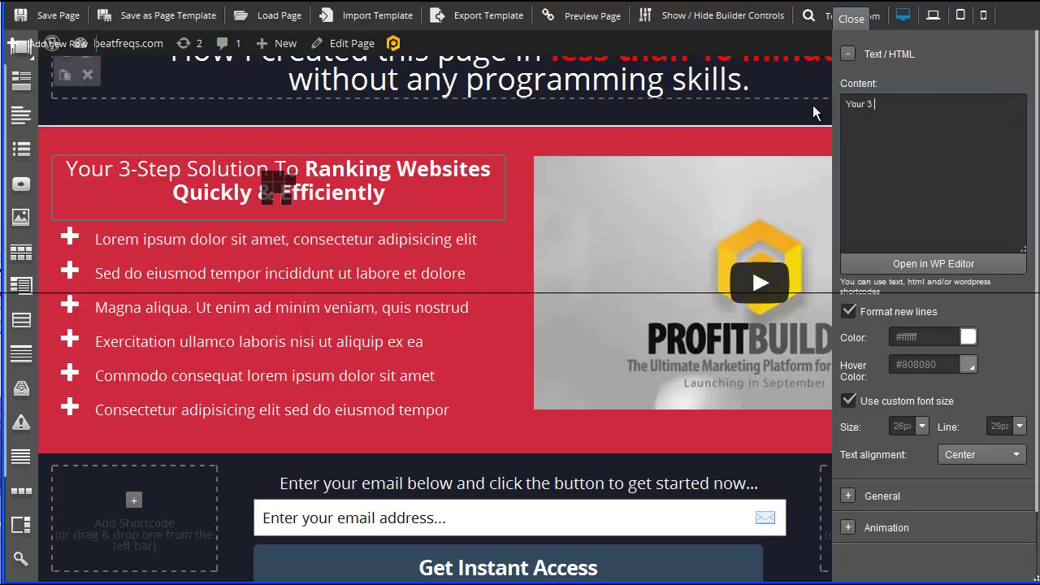
text(-Step Solution to creating awesome)
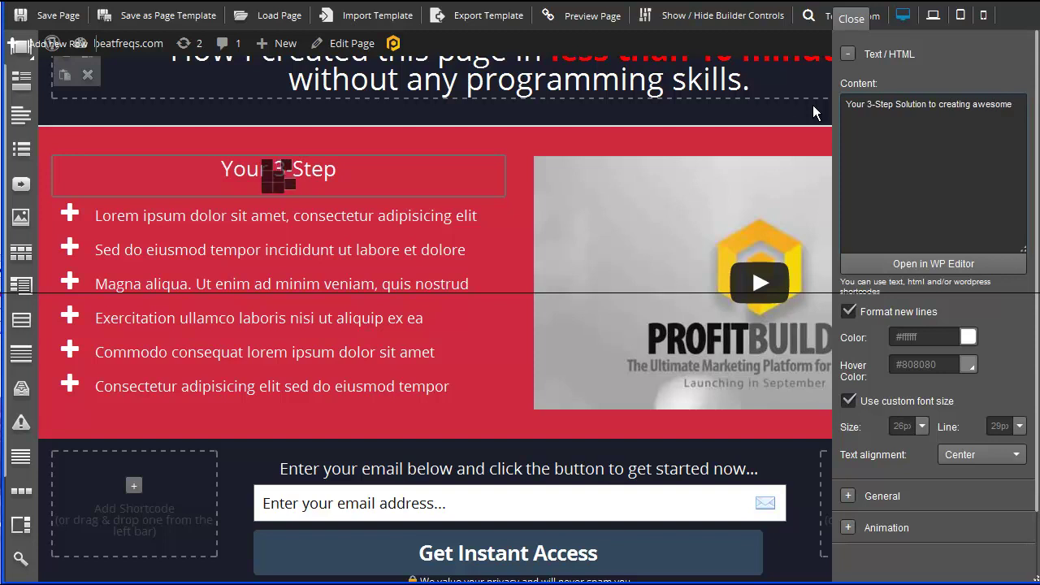
text(looking e)
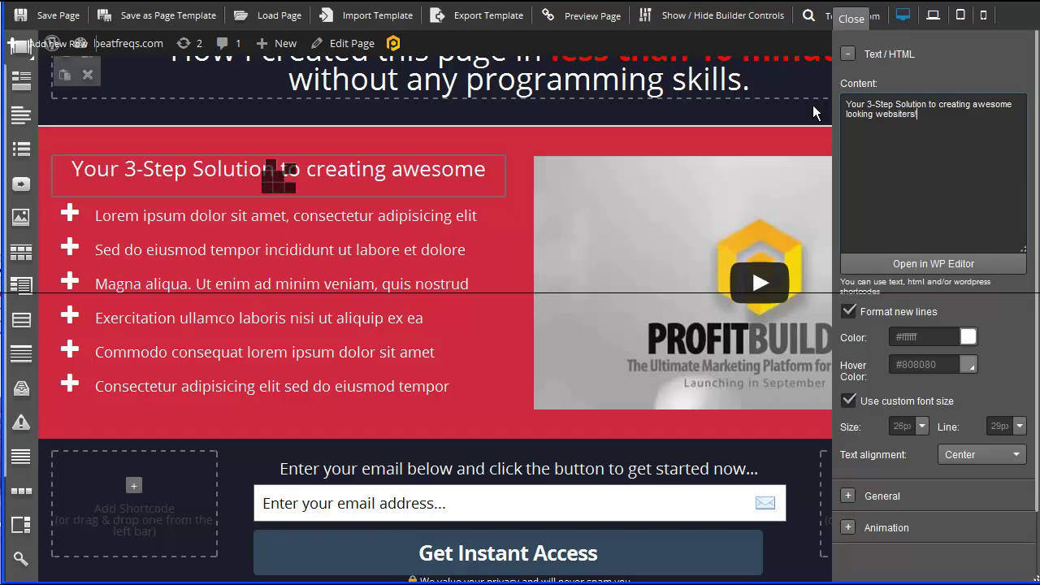
key(BackSpace)
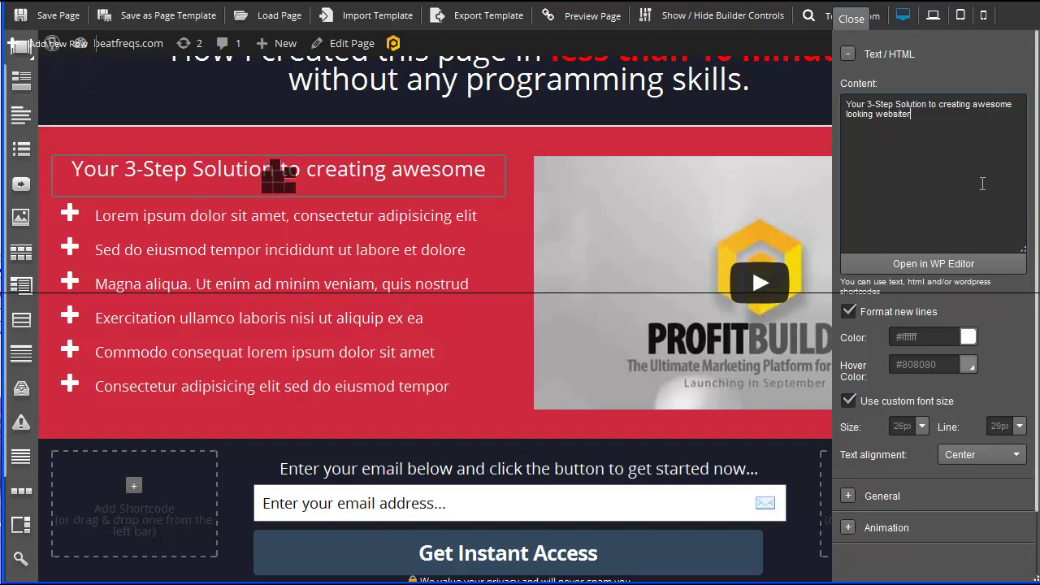
key(BackSpace)
text(s!)
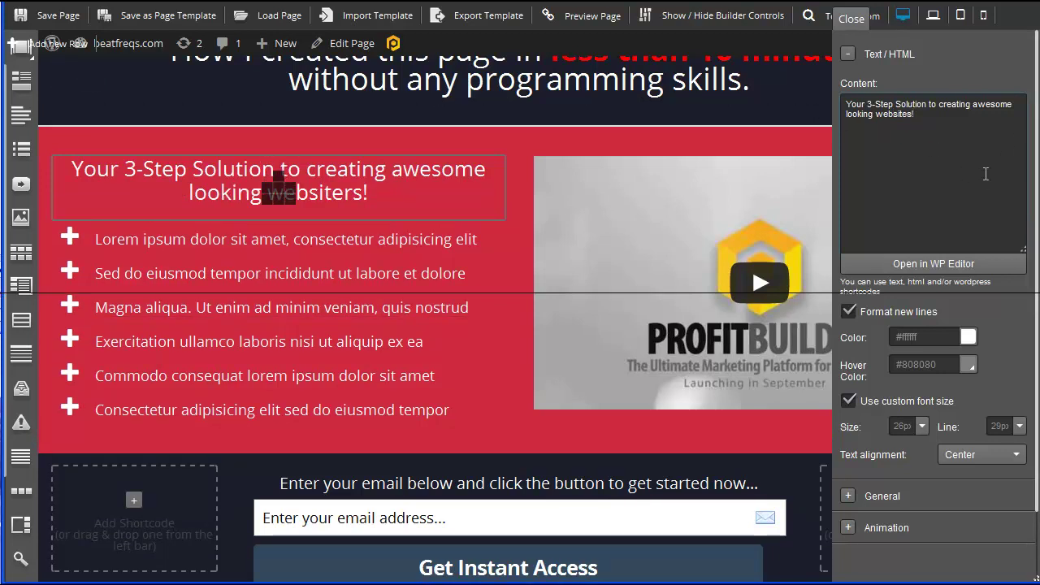
Make the 3-Step Solution headline bold in the WP Editor and save it
mouse_move(915, 114)
mouse_down()
mouse_move(847, 109)
mouse_move(842, 96)
mouse_up()
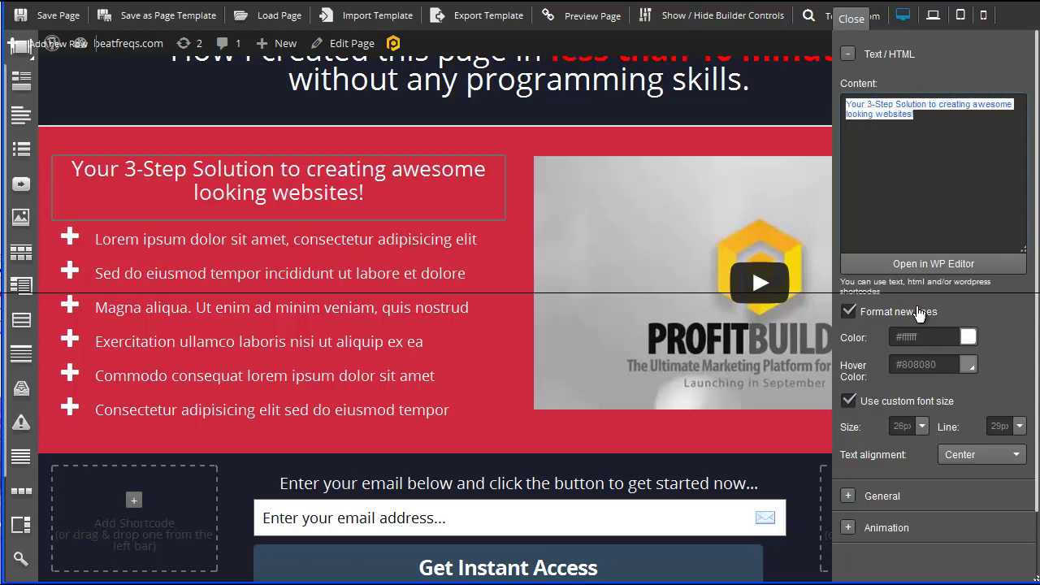
click(925, 267)
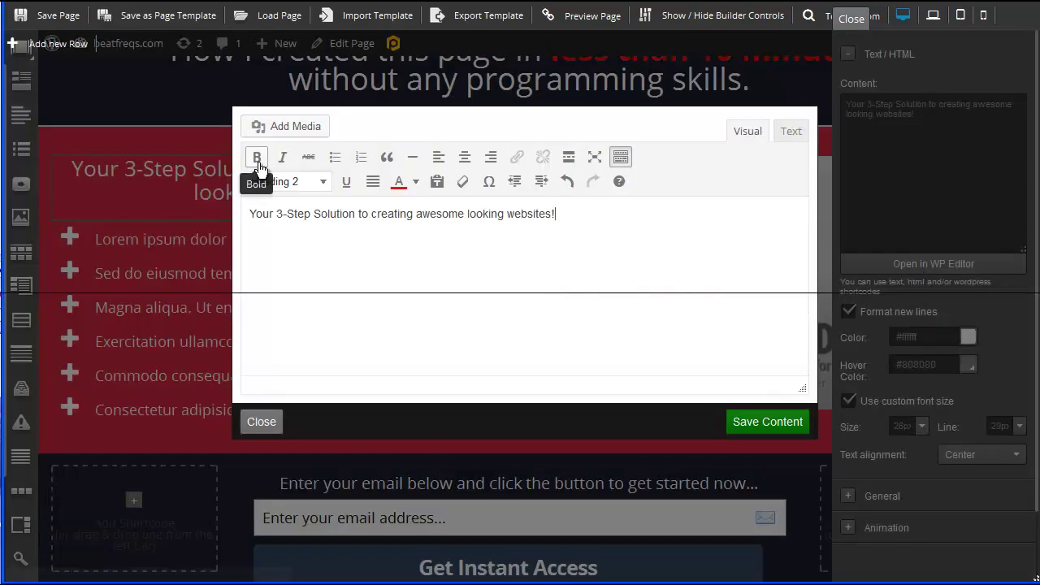
click(257, 160)
drag(553, 214, 237, 216)
click(256, 157)
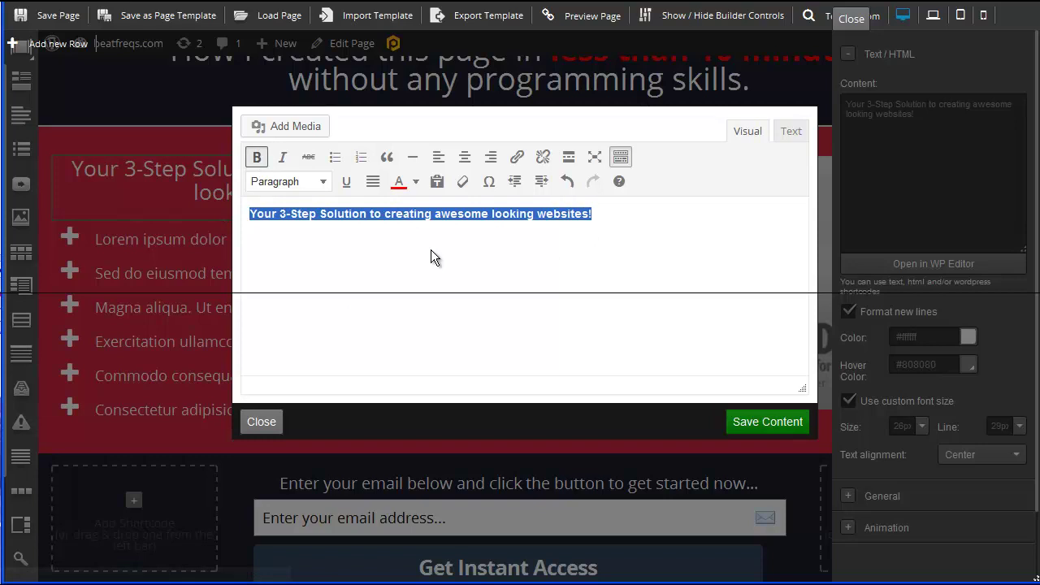
click(747, 421)
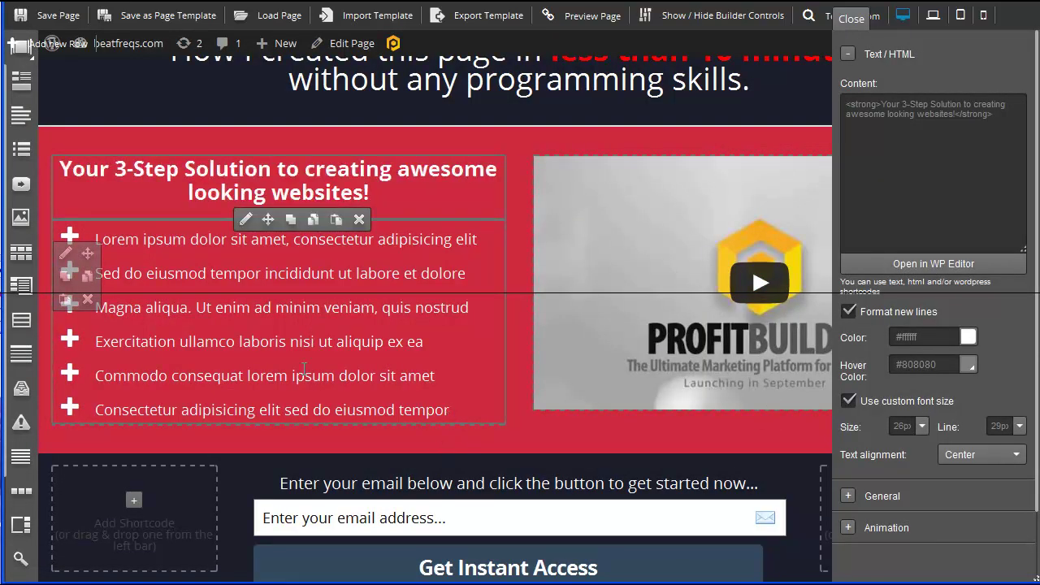
Replace the placeholder bullets with the download, install, and create-your-website steps
click(245, 219)
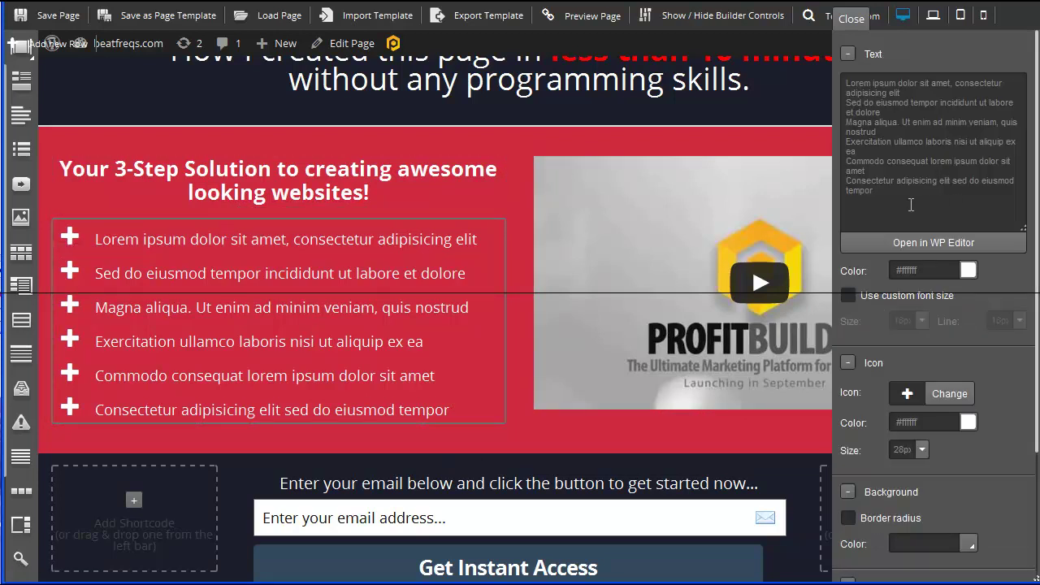
key(ctrl+a)
key(BackSpace)
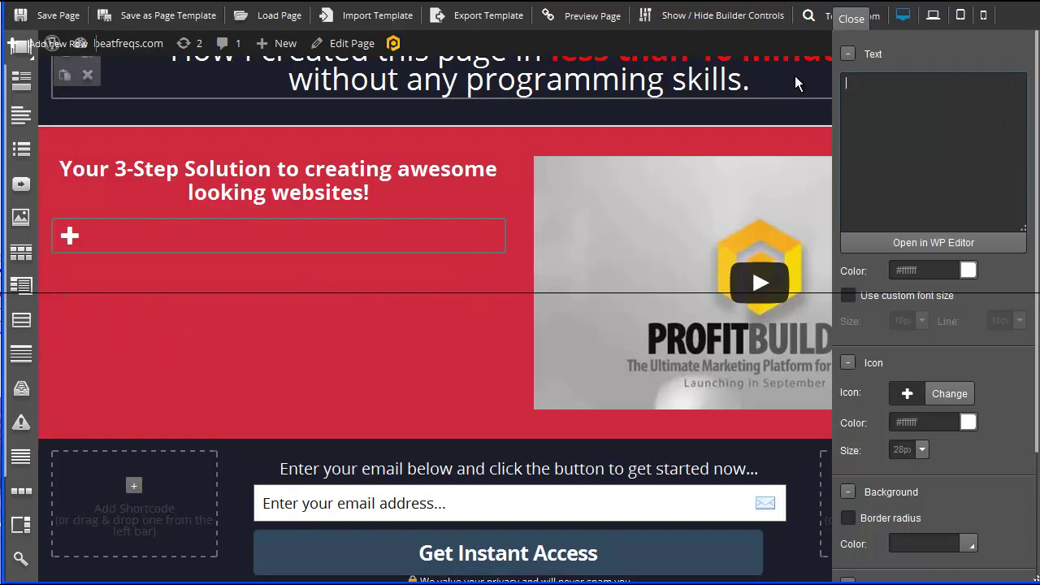
text(Dow)
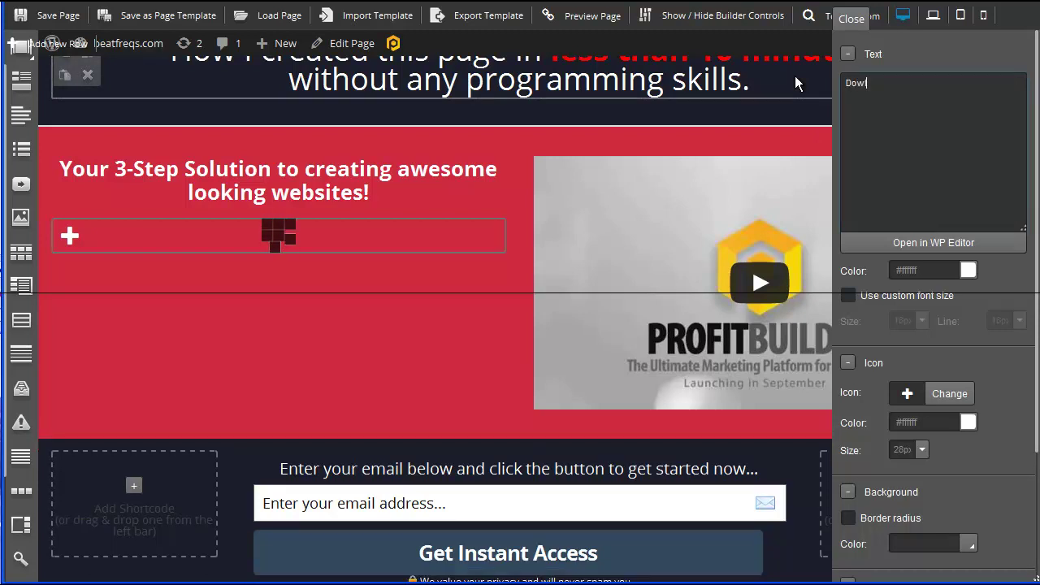
text(nload the Profi)
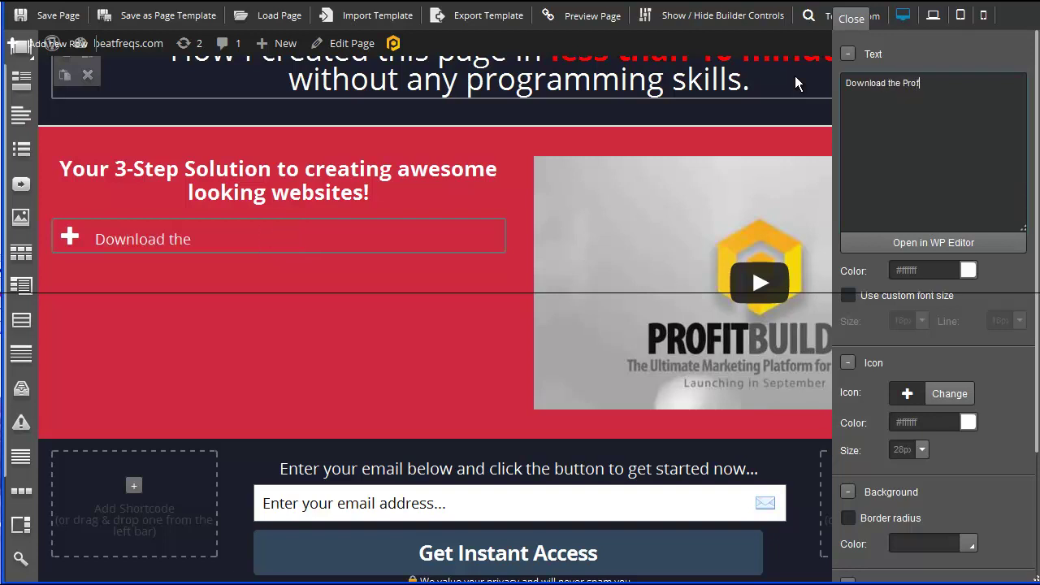
text(t Builder Plugin)
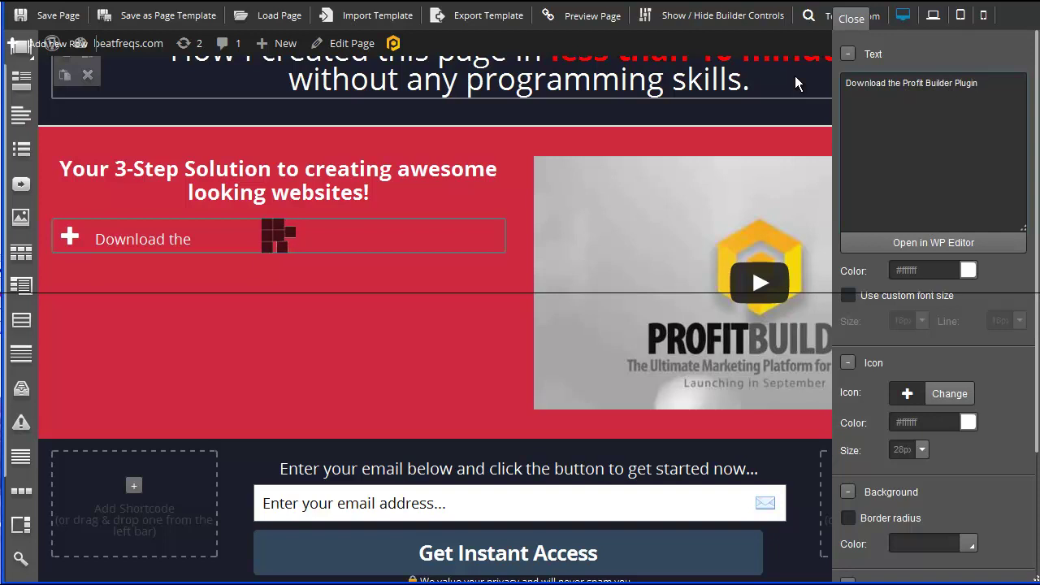
text( by clicking on the link below)
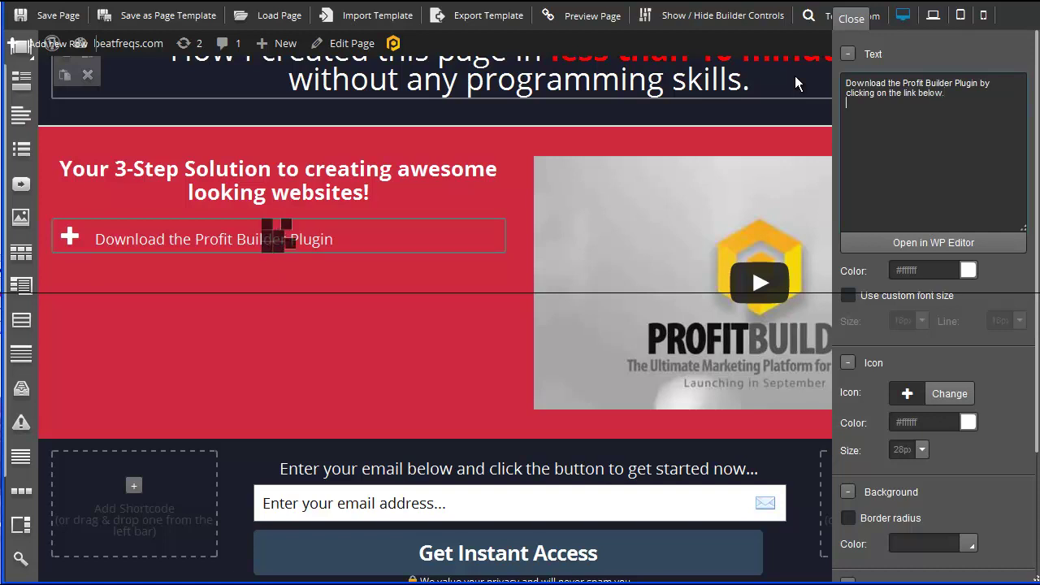
text(.)
key(Return)
text(Install)
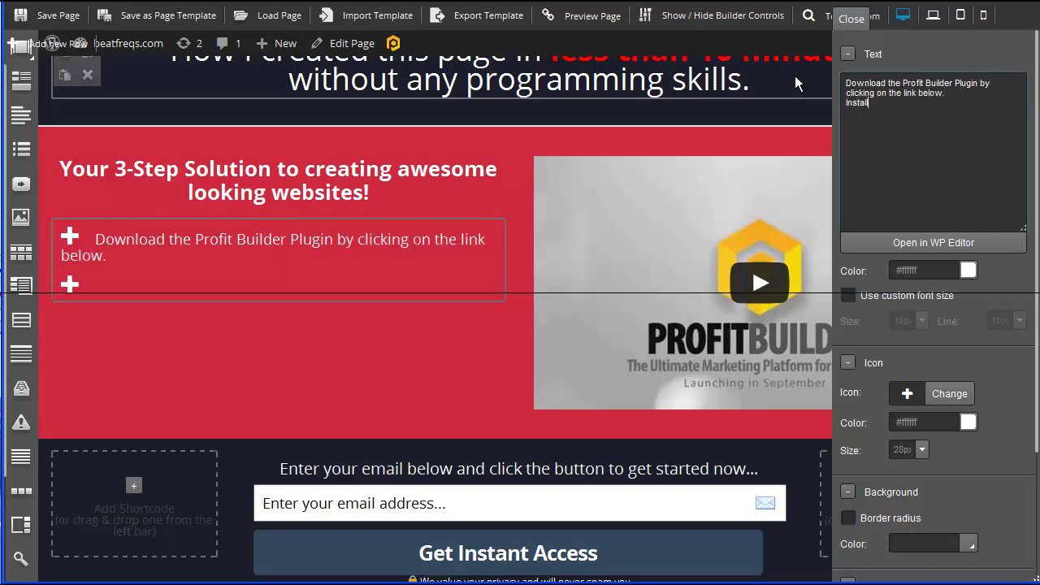
text( Plugin into your Wo)
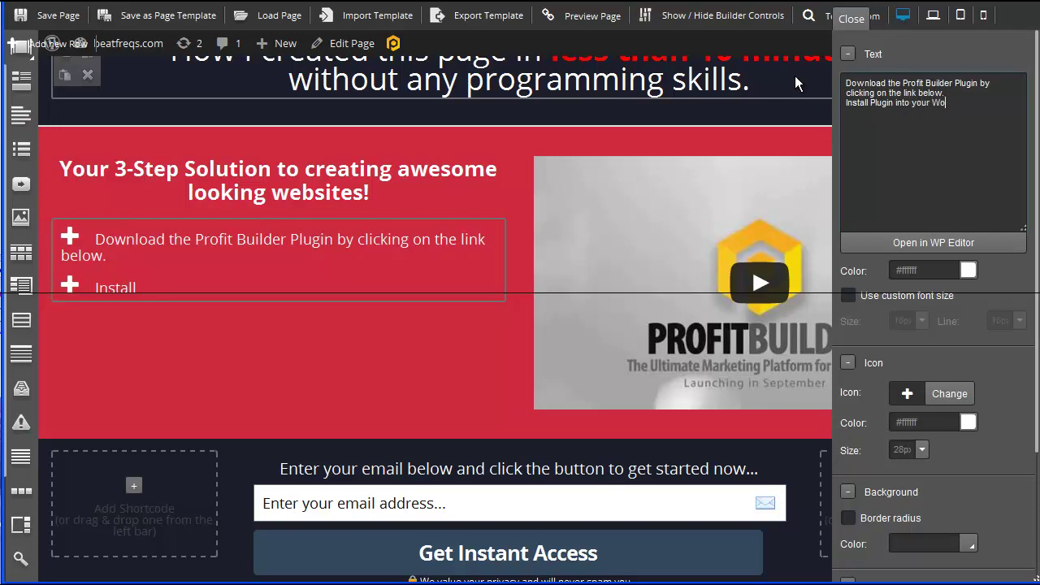
text(rdpress)
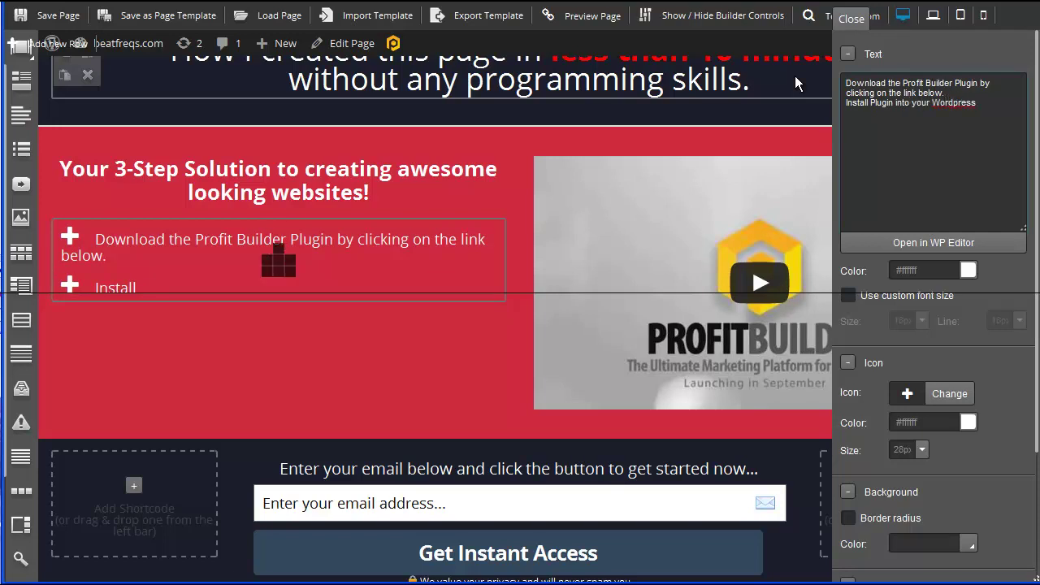
text( site. )
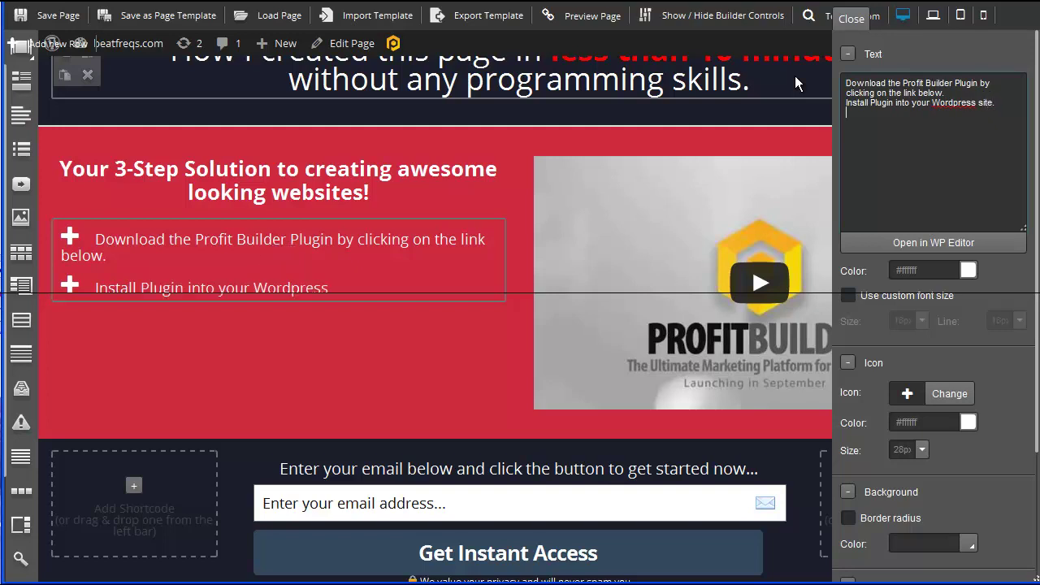
text(S)
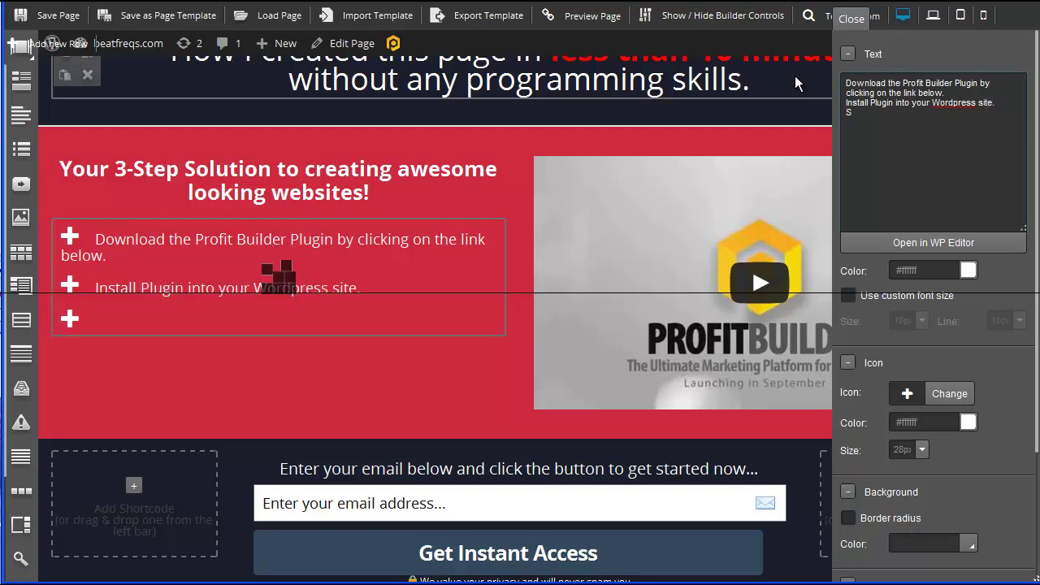
text(tart using )
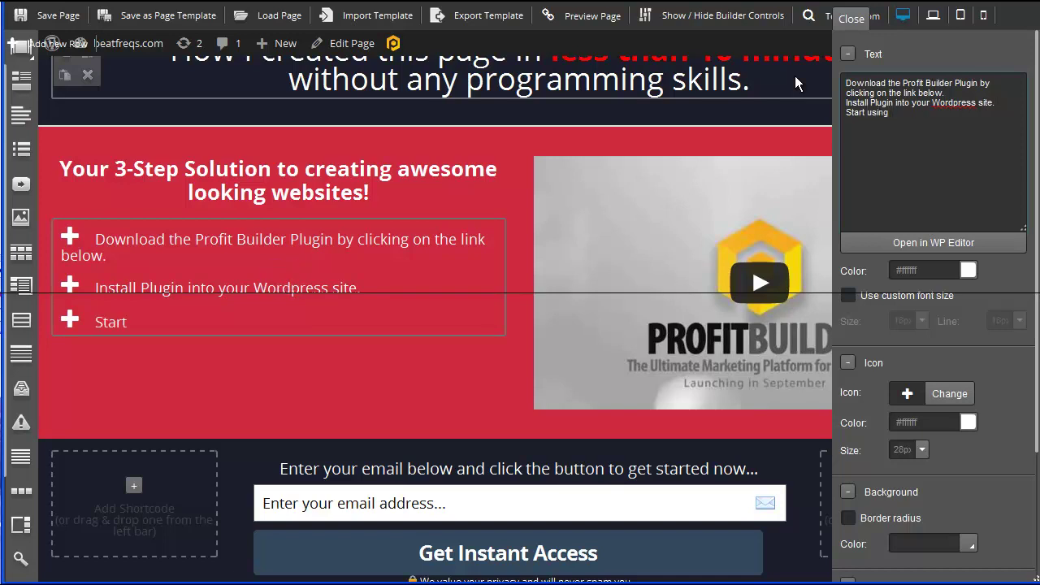
text(th)
text(e program)
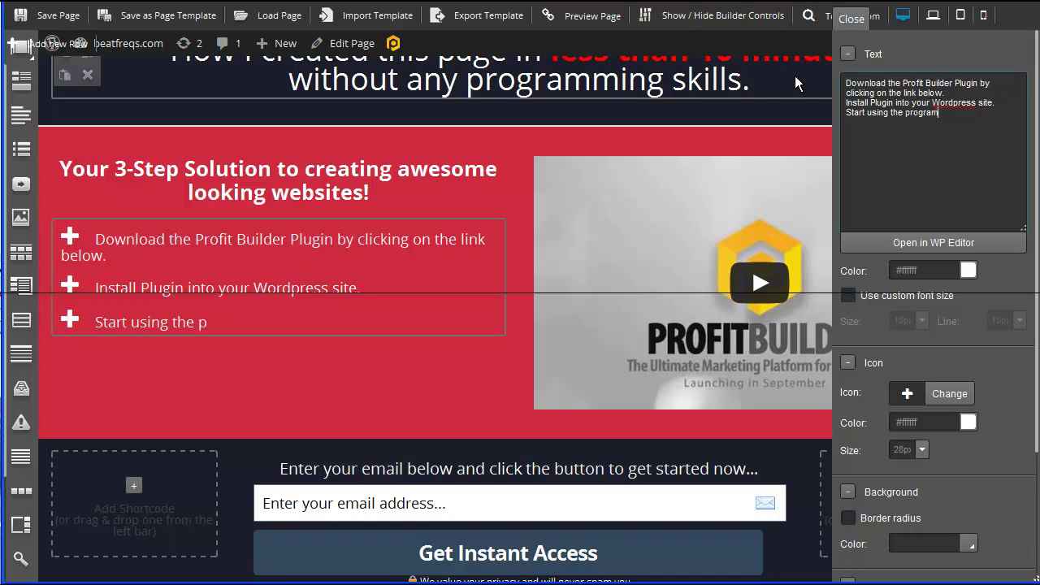
text( and create y)
text(our own awesome website.)
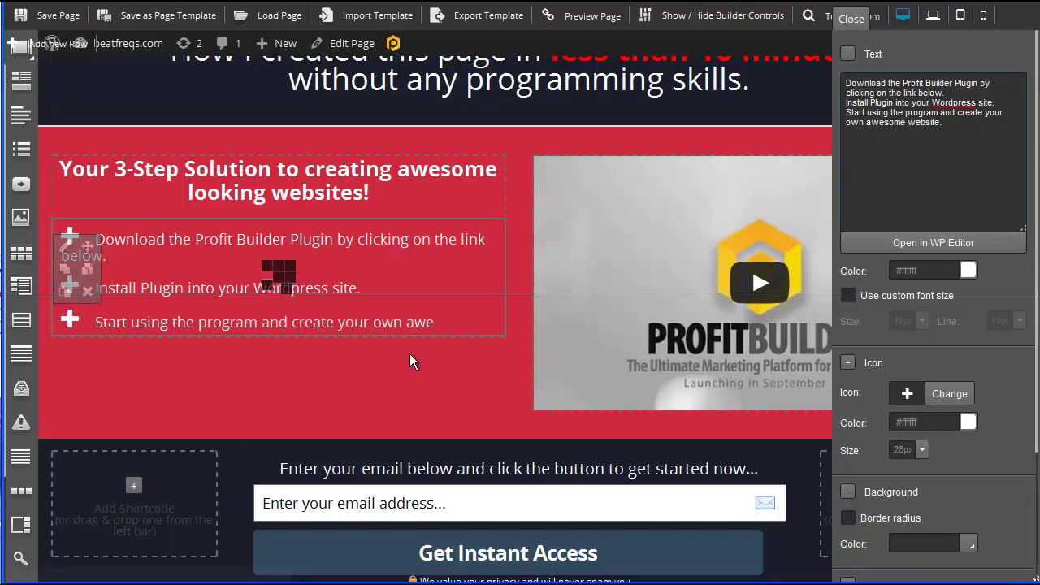
click(437, 347)
mouse_move(683, 283)
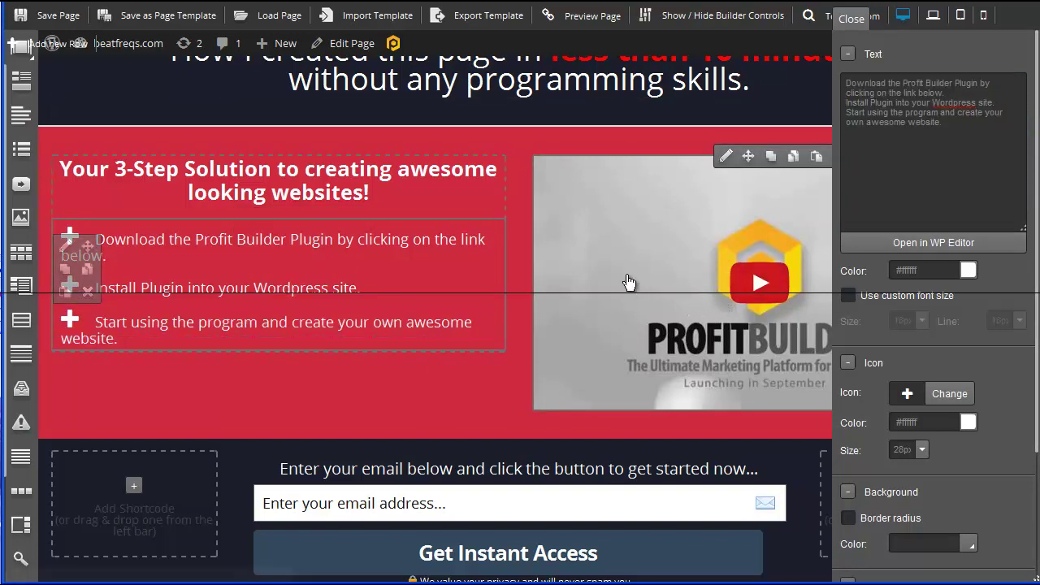
Open the video element's settings and focus its YouTube link field
click(725, 159)
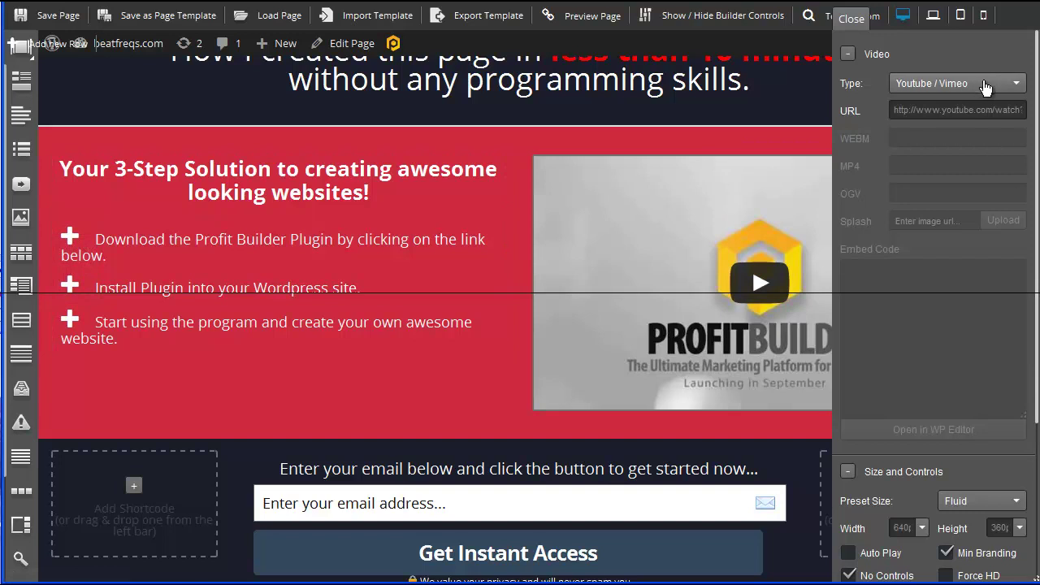
click(891, 109)
key(ctrl+v)
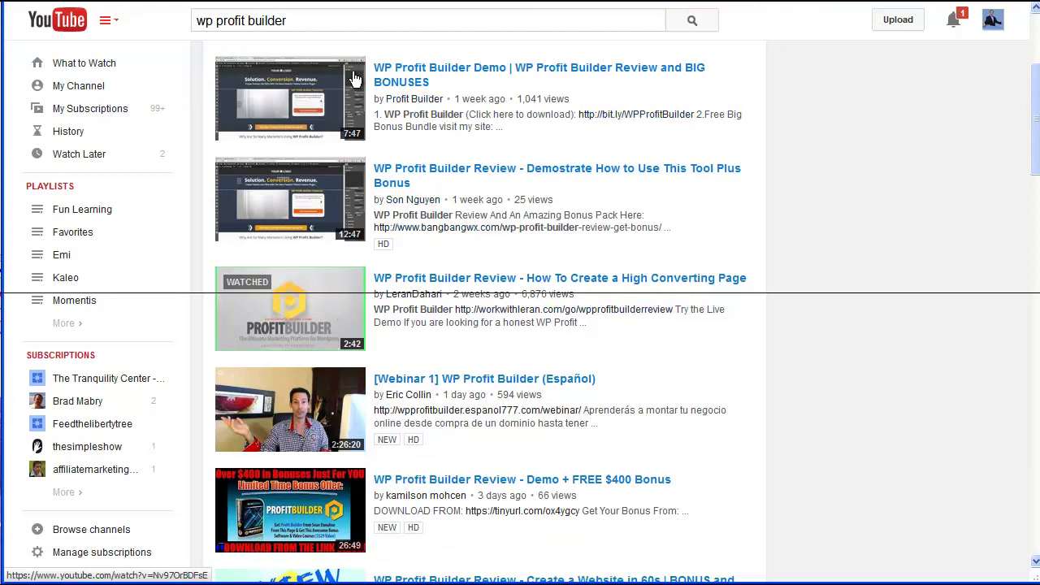
Open and pause the 'WP Profit Builder Review' YouTube video, then grab its share URL
click(309, 321)
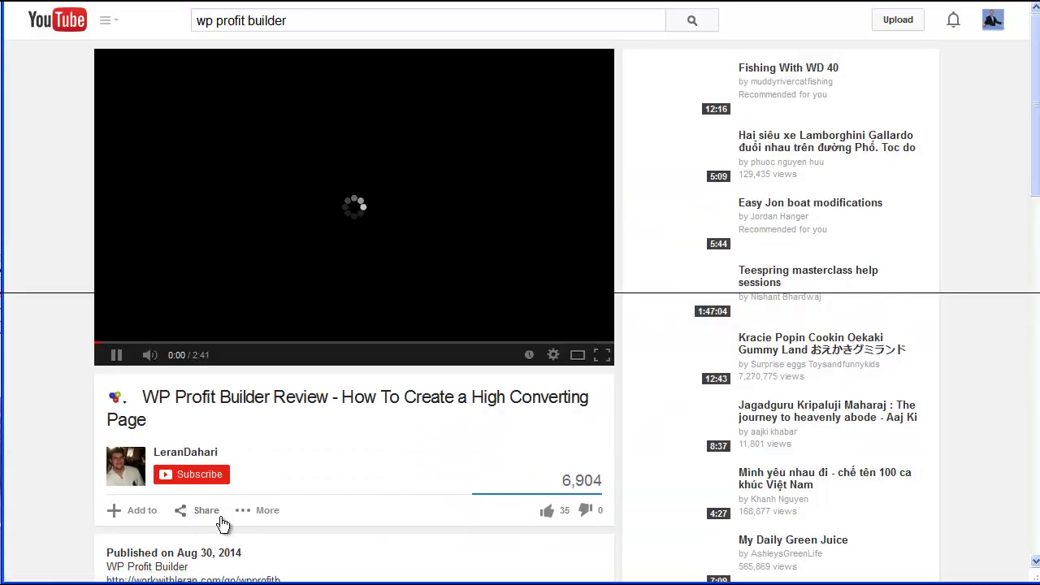
scroll(274, 505, down, 2)
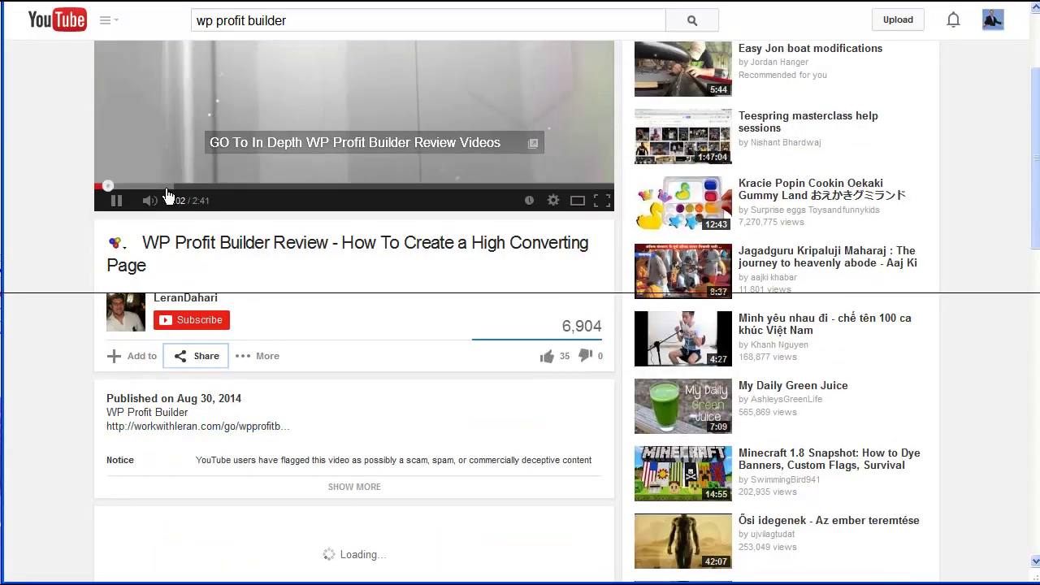
click(114, 203)
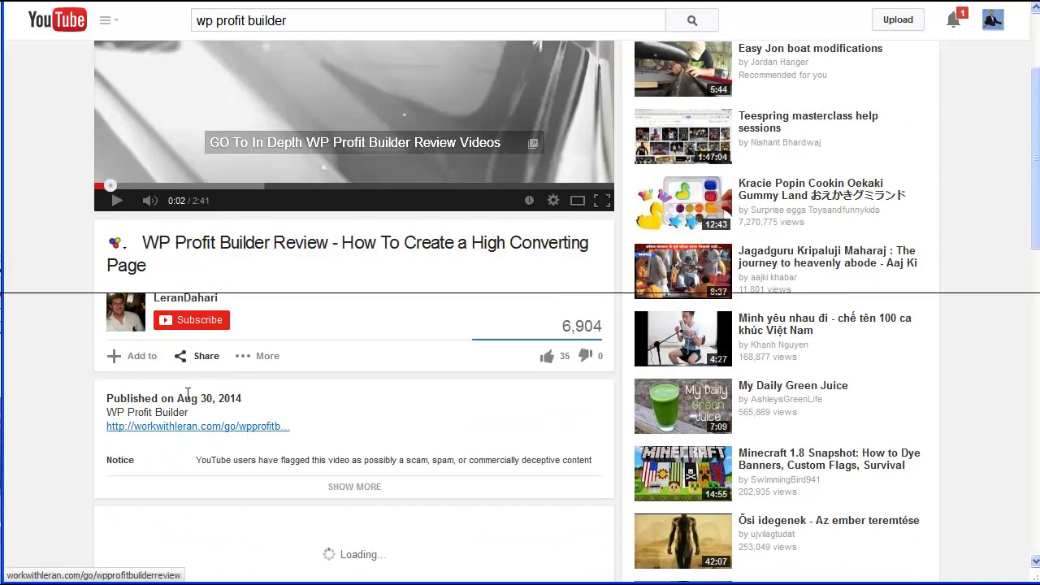
click(198, 366)
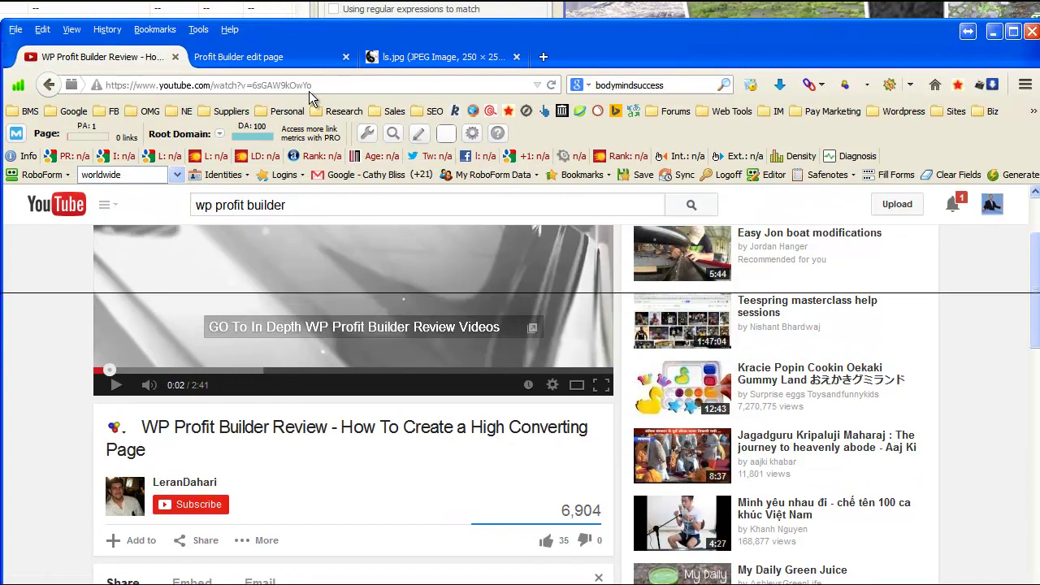
click(317, 85)
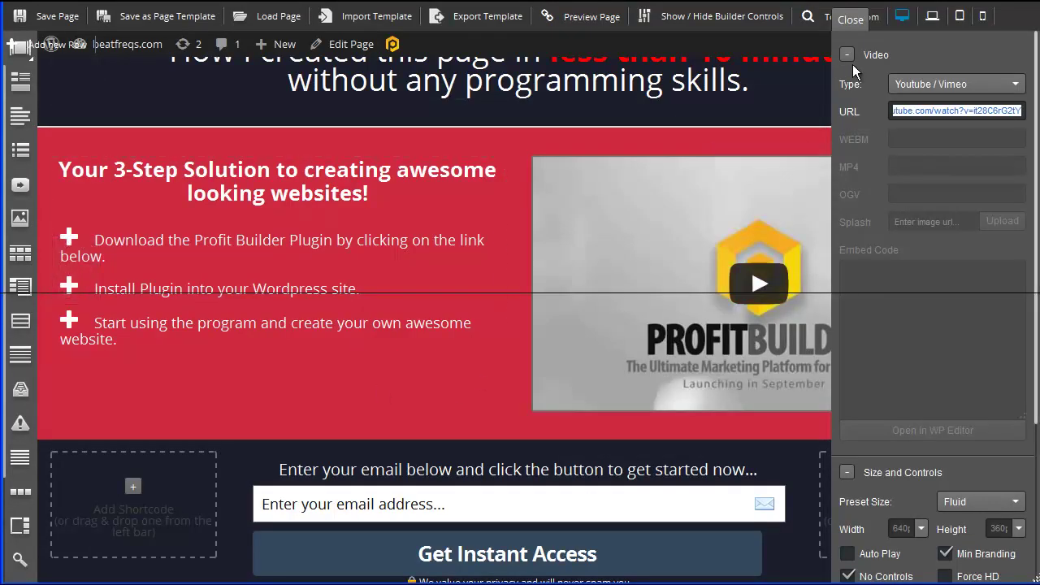
Delete the email opt-in form and the footer's Home link element
click(847, 54)
scroll(421, 508, down, 1)
scroll(421, 509, down, 1)
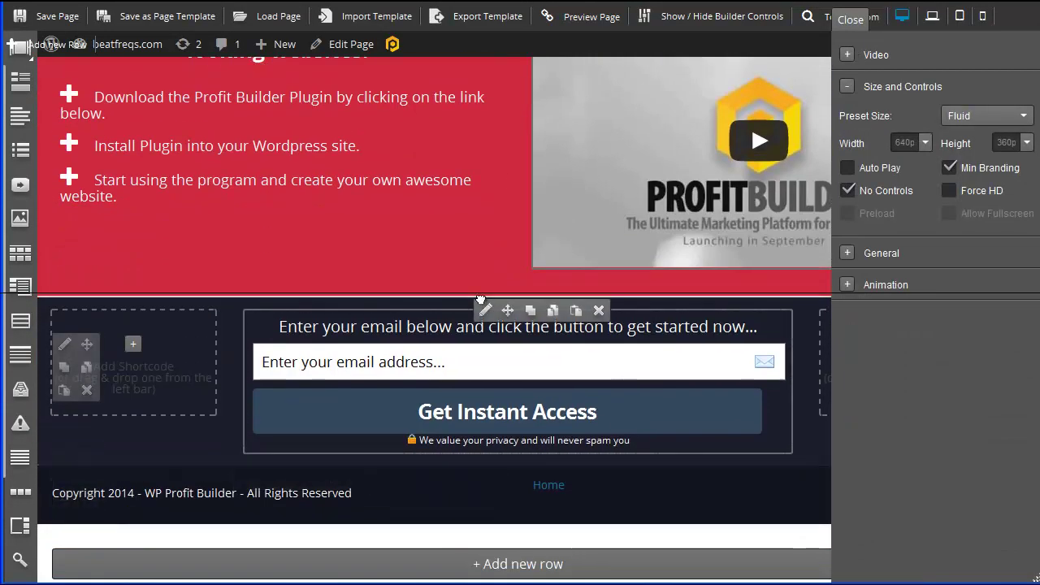
click(602, 311)
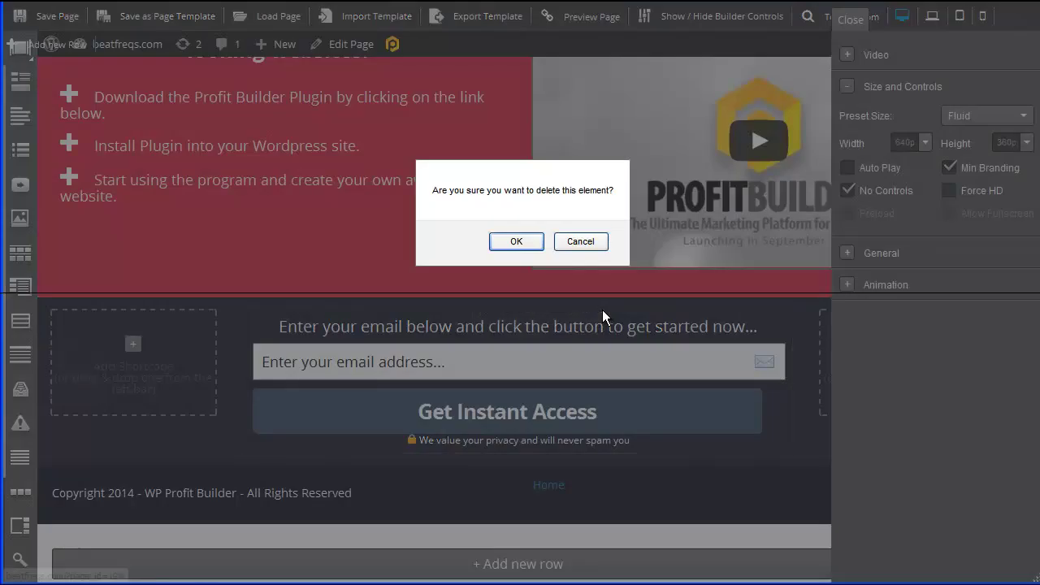
click(516, 242)
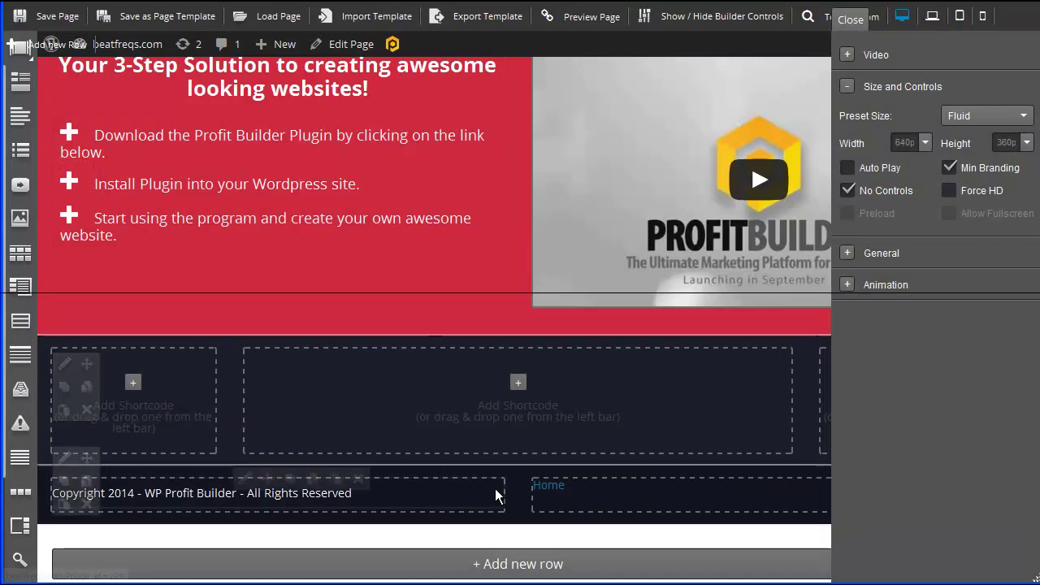
click(850, 19)
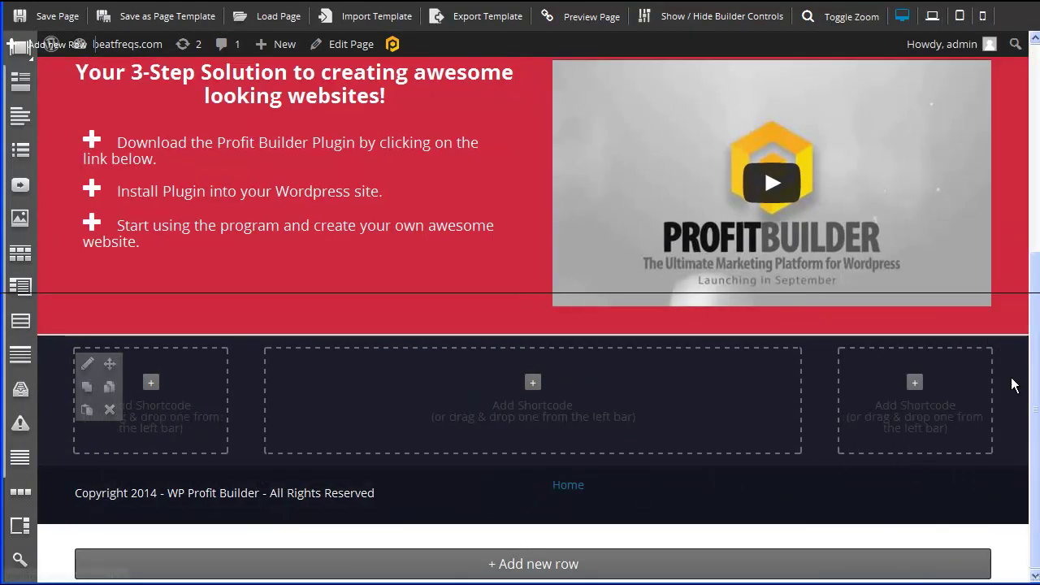
mouse_move(682, 495)
click(854, 481)
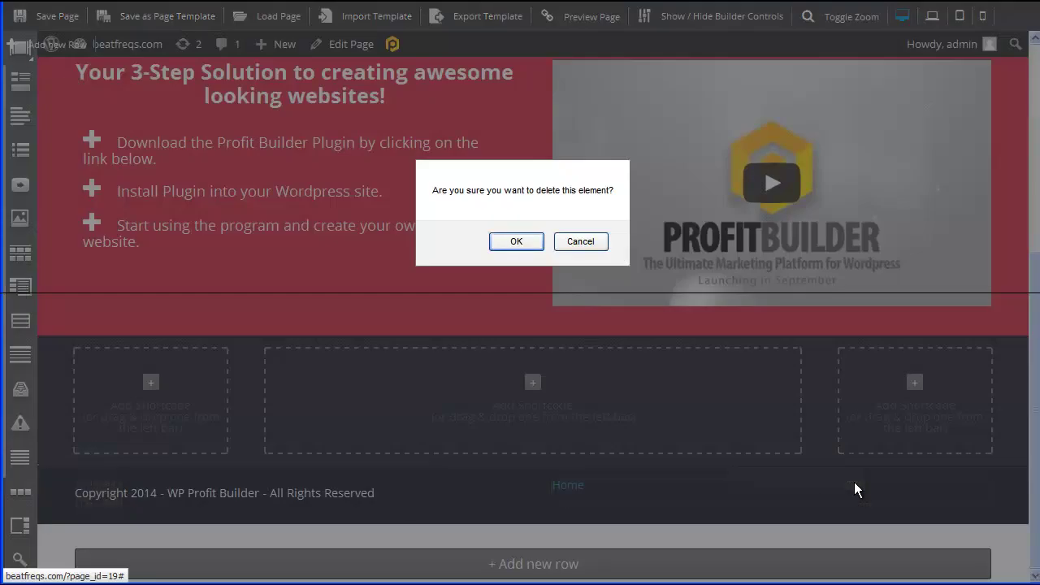
click(520, 241)
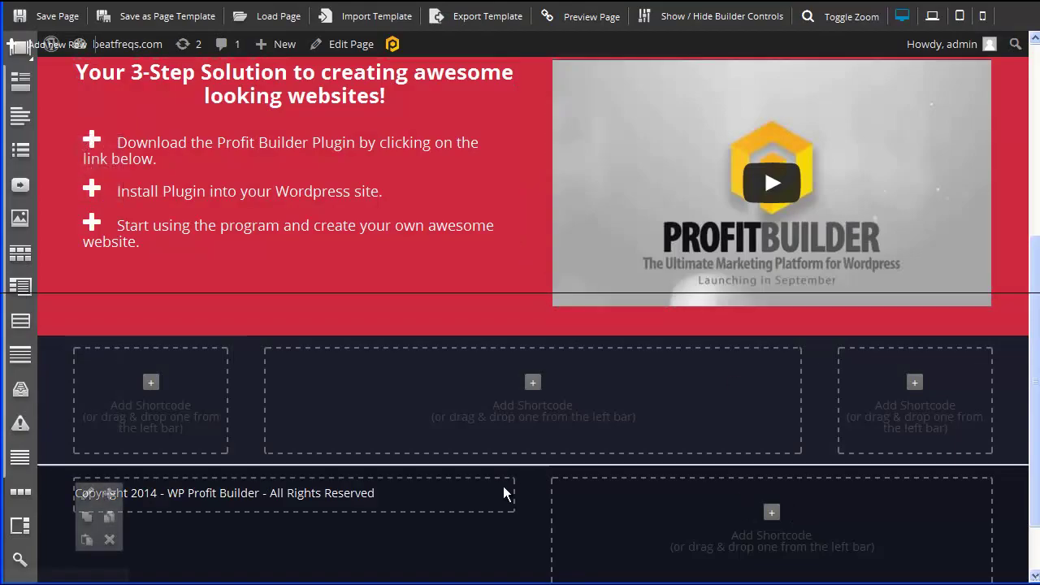
mouse_move(268, 493)
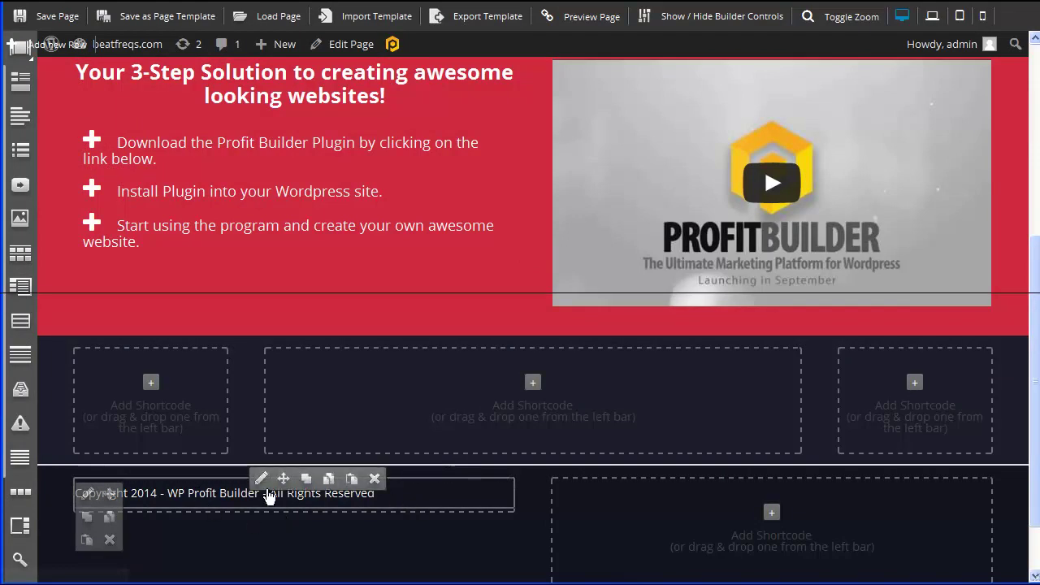
Change the copyright credit from 'WP Profit Builder' to 'Body Mind Success' and delete the empty row
click(262, 479)
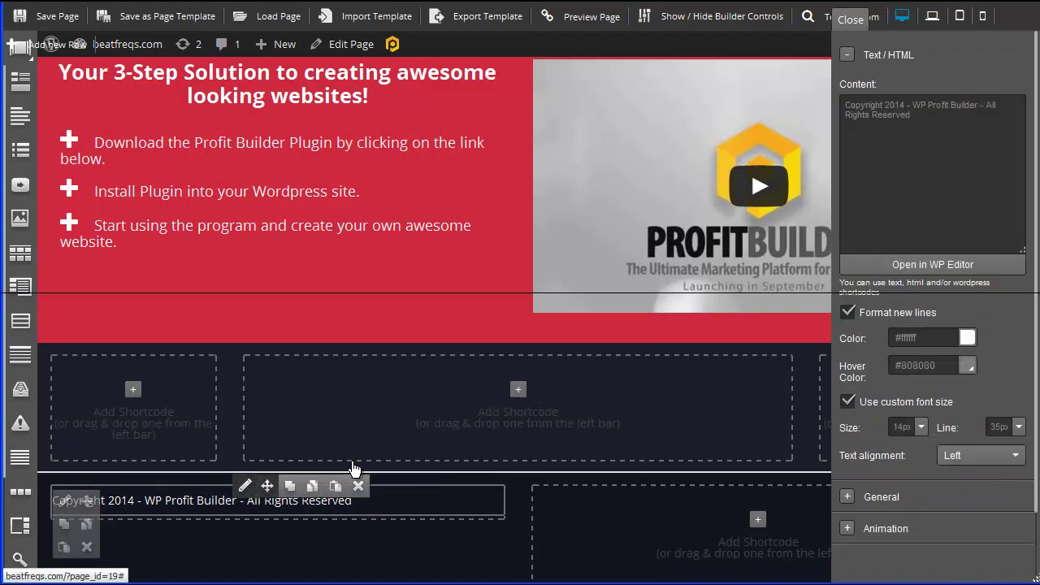
click(913, 105)
drag(935, 107, 982, 104)
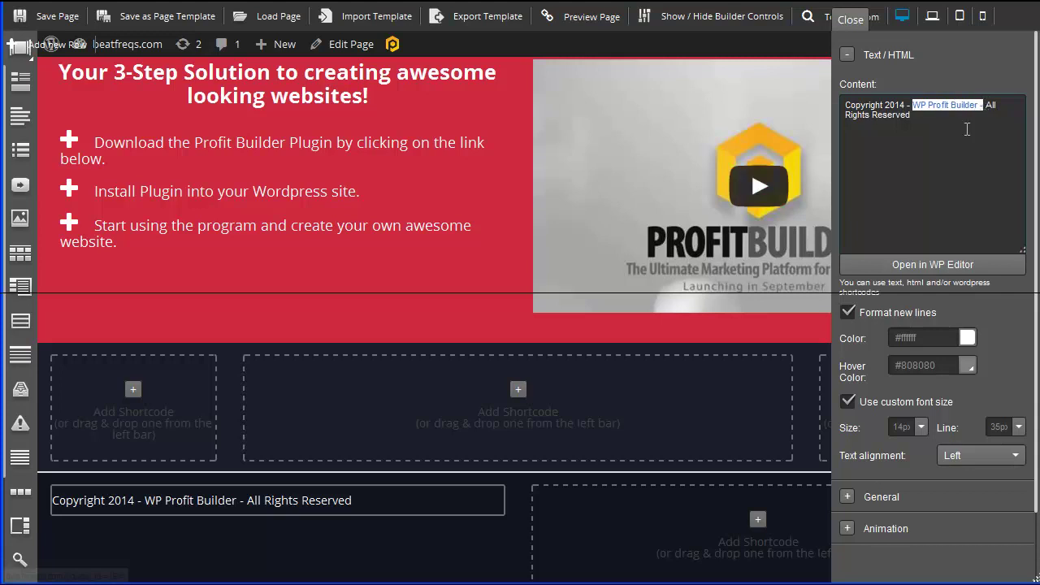
text(Body Mind Success)
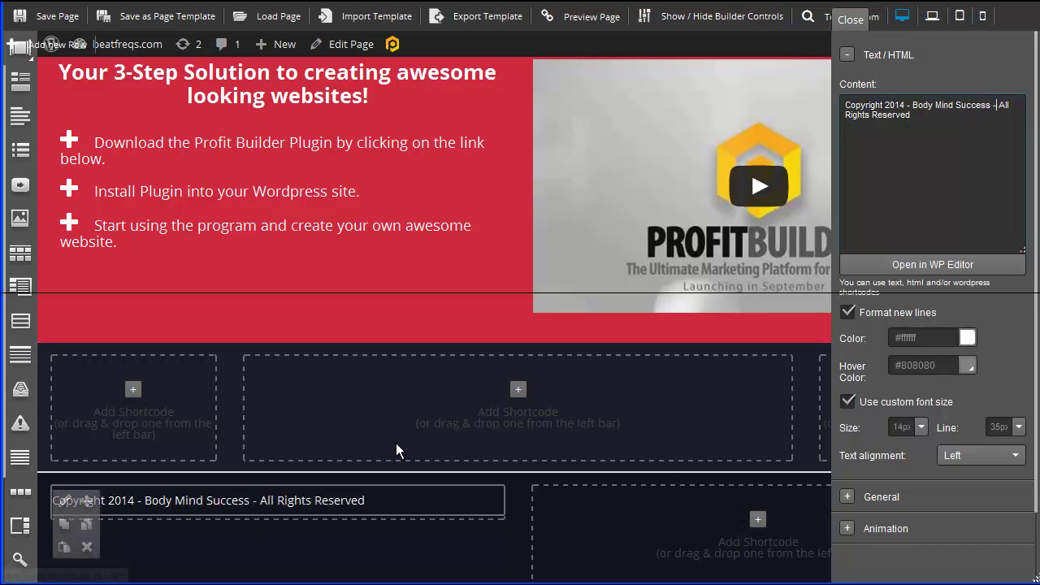
mouse_move(133, 408)
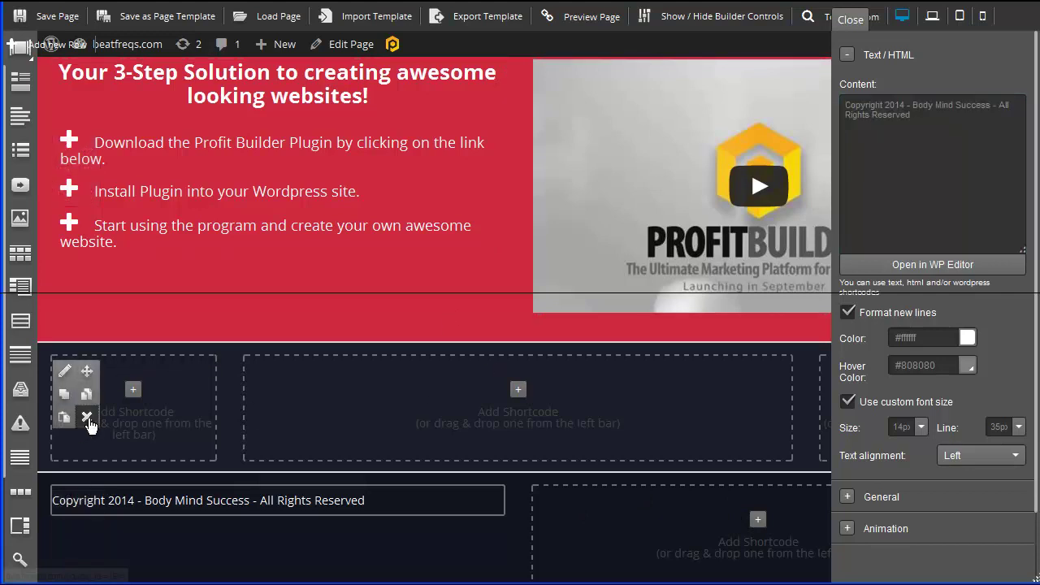
click(87, 417)
click(510, 242)
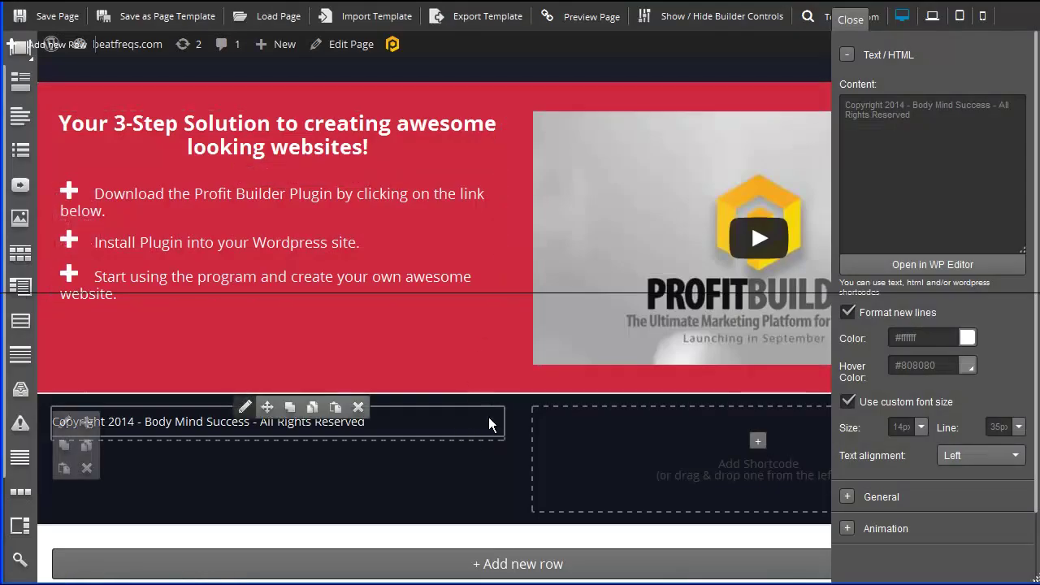
Dismiss the shortcode pickers and copyright settings panel, then return to the page top
click(782, 419)
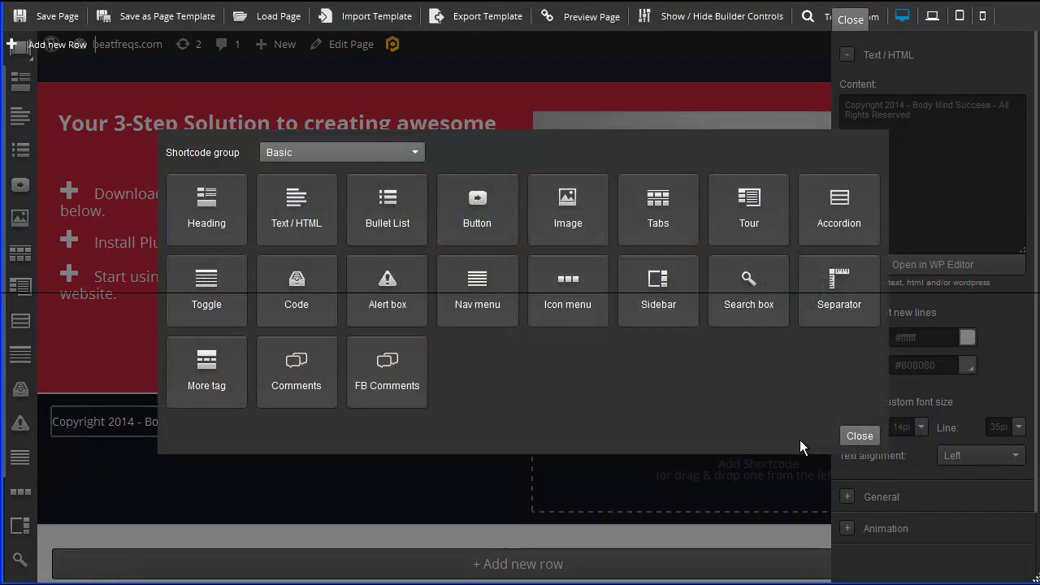
click(859, 434)
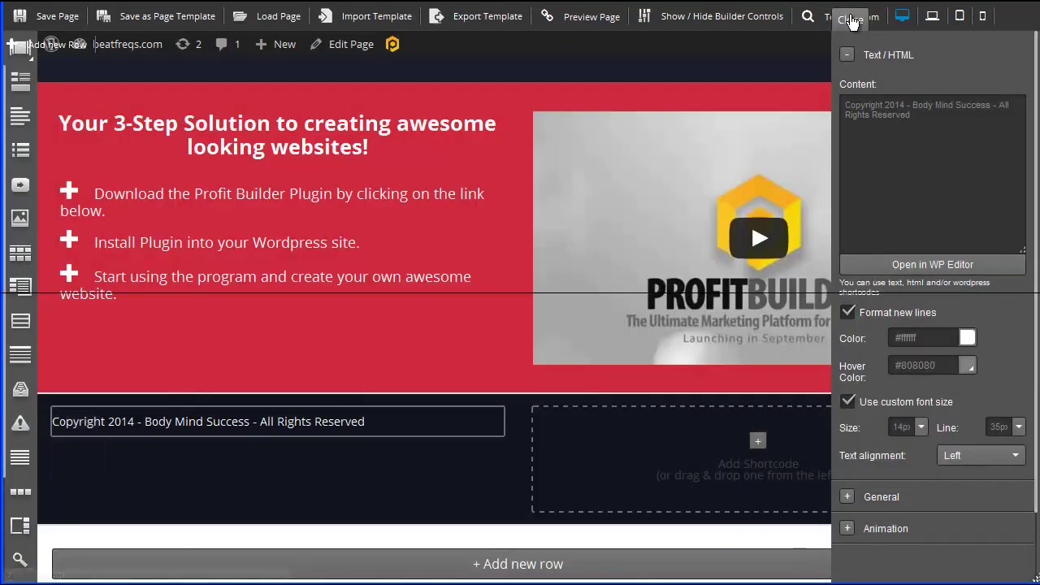
click(851, 20)
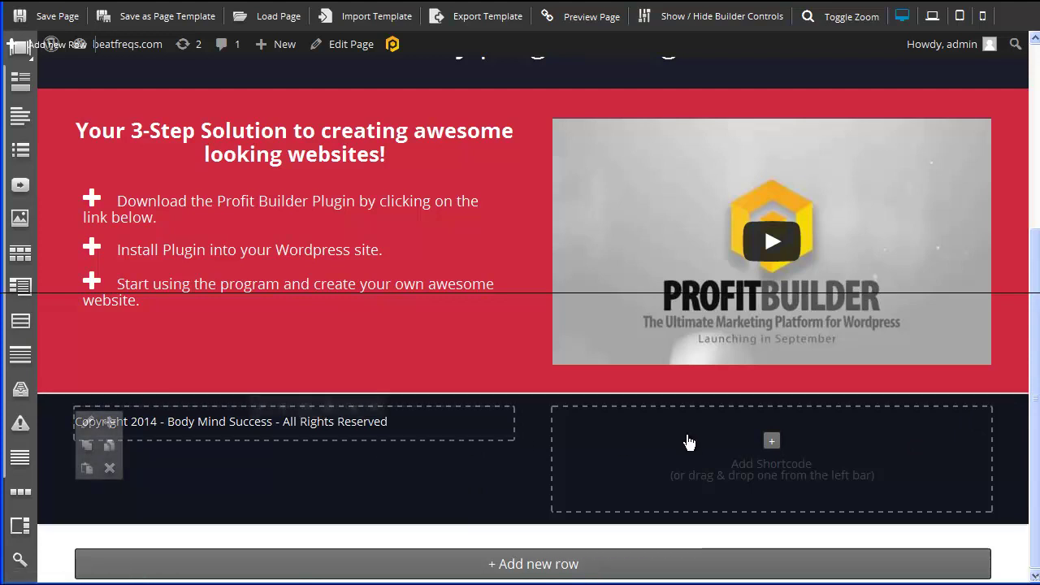
click(772, 442)
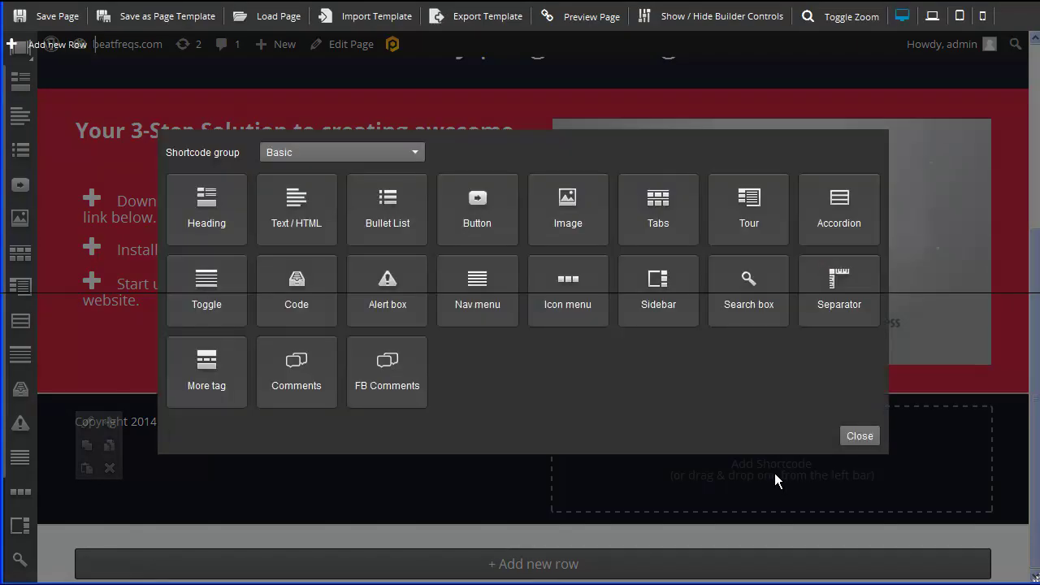
click(860, 436)
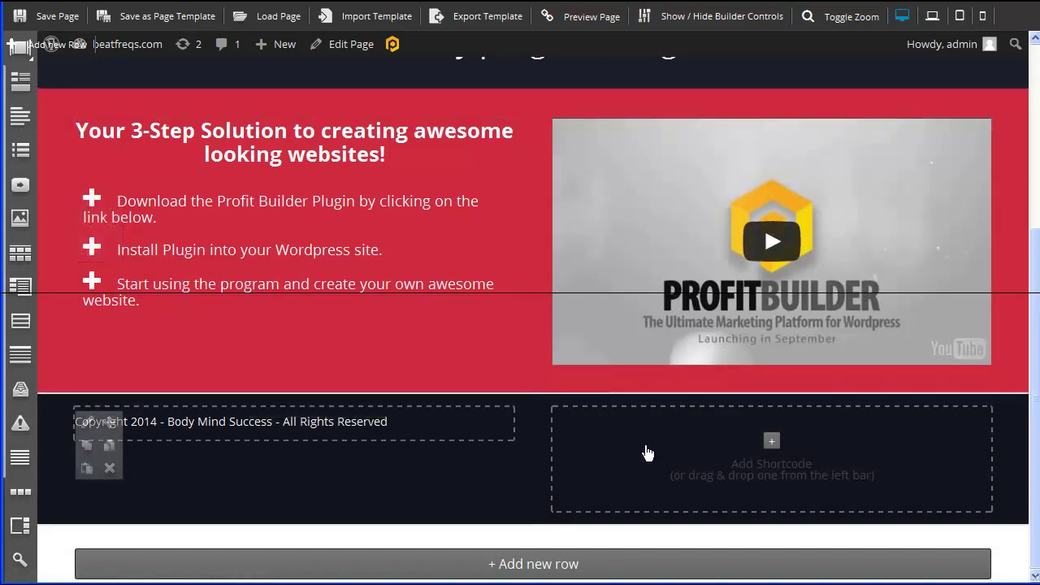
scroll(509, 394, up, 2)
scroll(521, 382, up, 2)
scroll(532, 365, down, 1)
scroll(523, 371, down, 2)
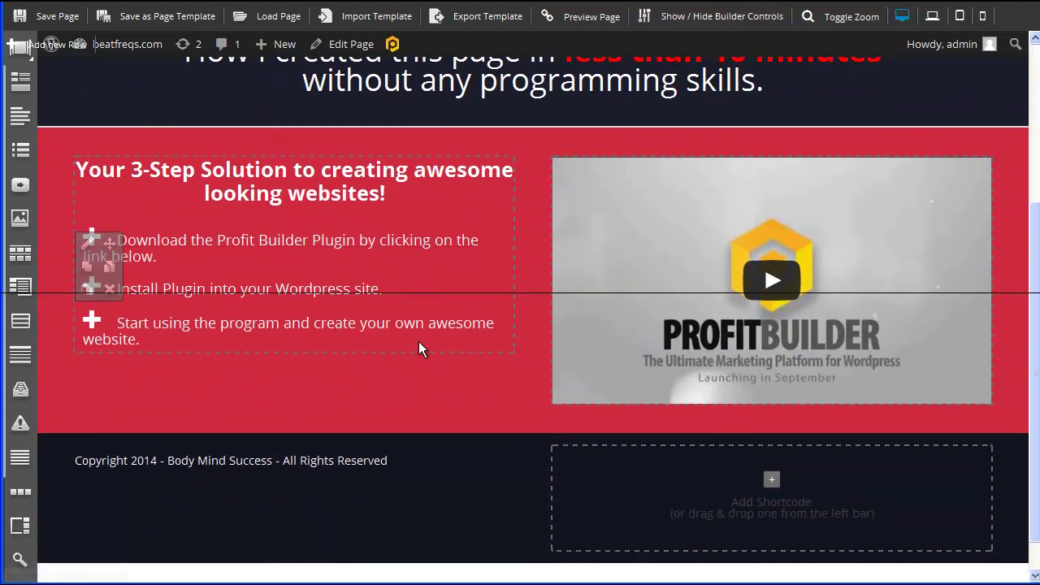
mouse_move(294, 142)
scroll(474, 238, up, 3)
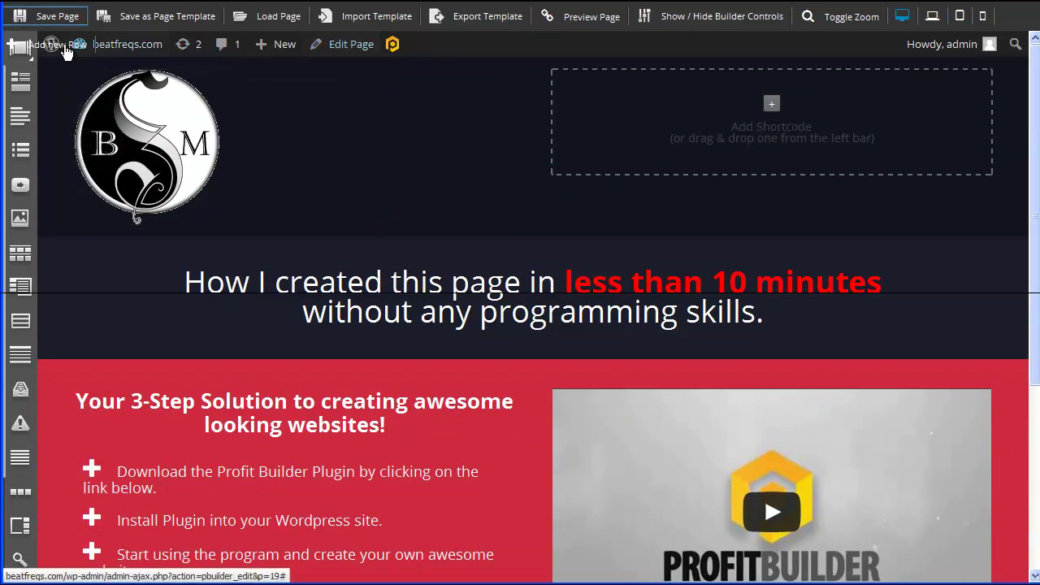
Leave the builder, publish the Profit Builder page, and view it live
click(350, 46)
click(628, 241)
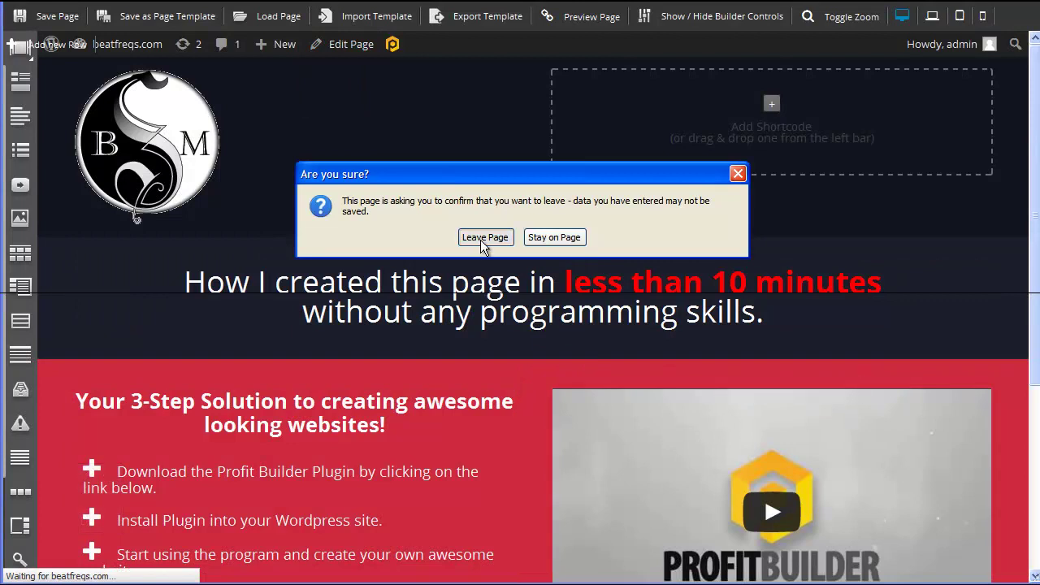
click(481, 238)
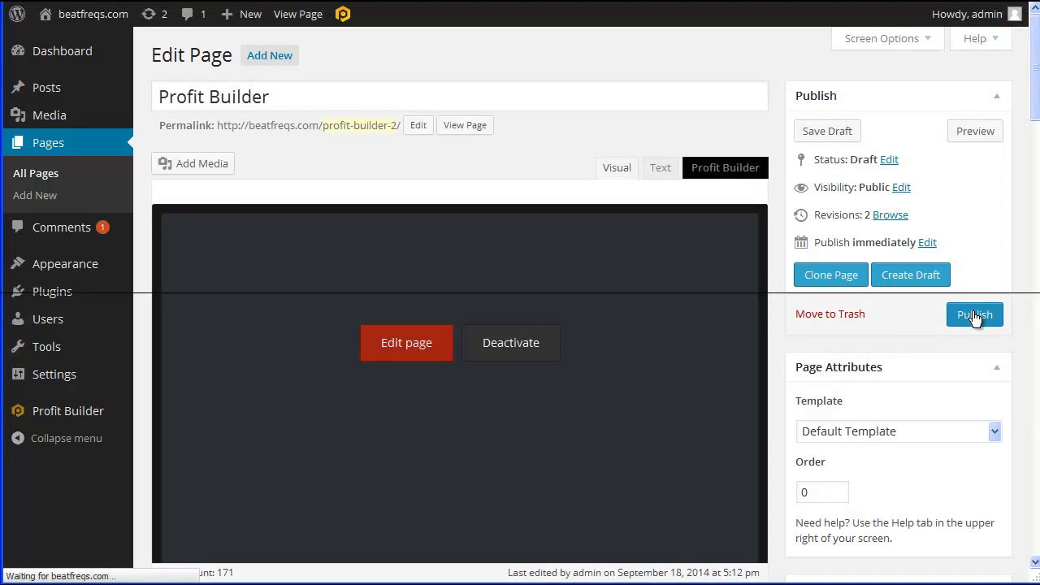
click(975, 317)
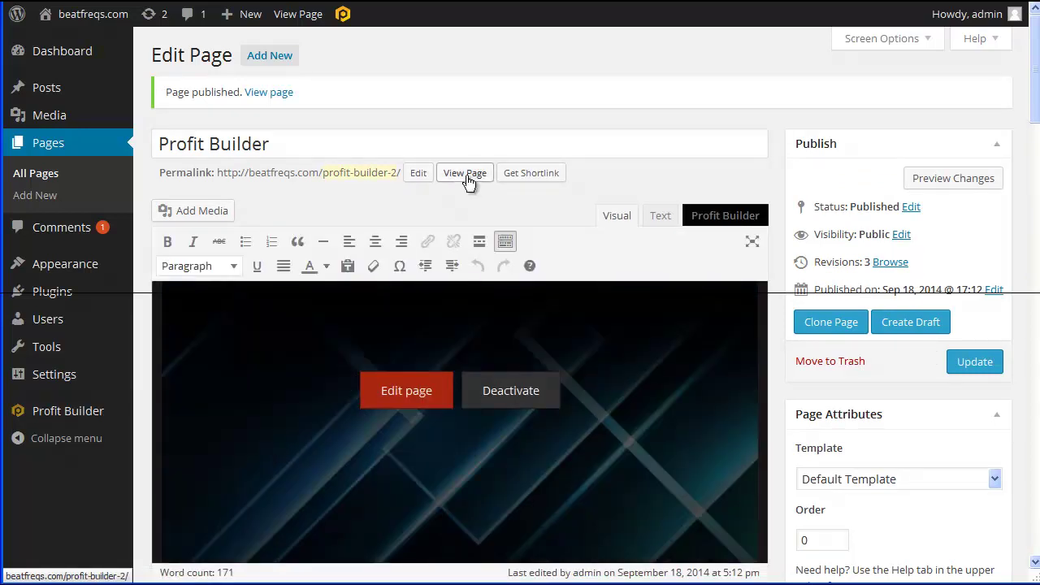
click(466, 175)
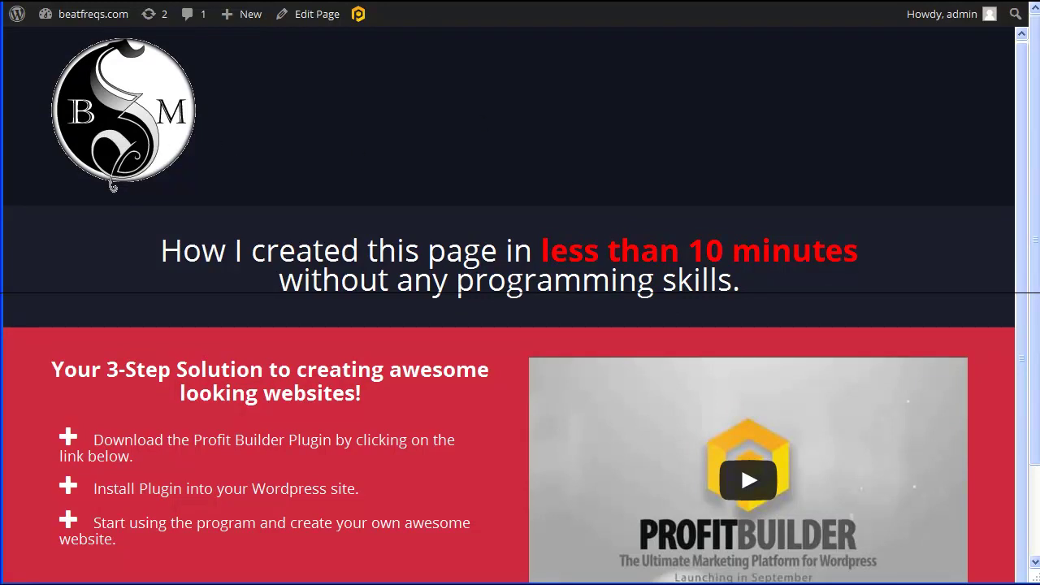
Delete the logo from the top row in the builder and save the page
click(359, 14)
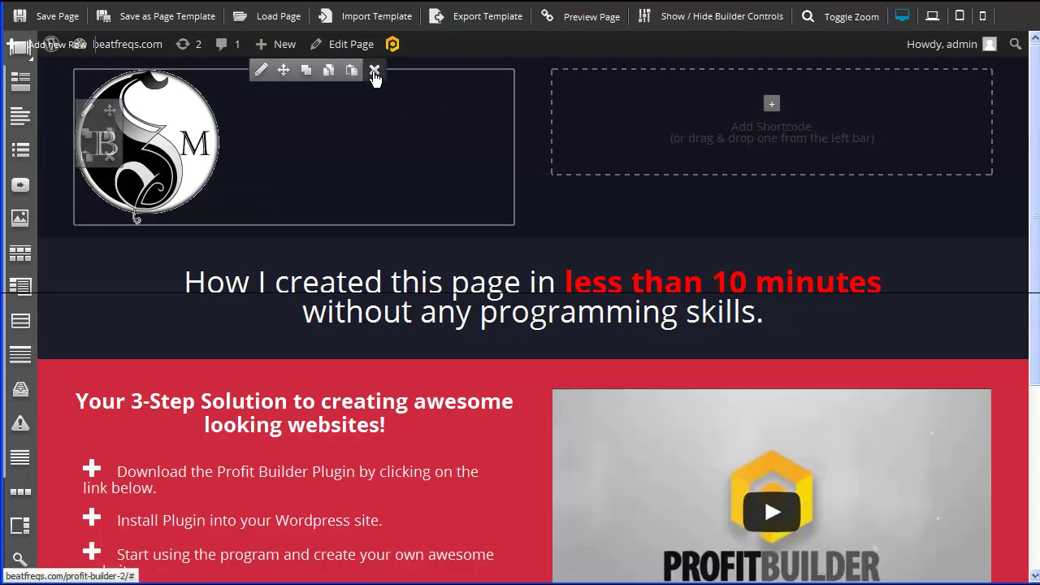
click(375, 69)
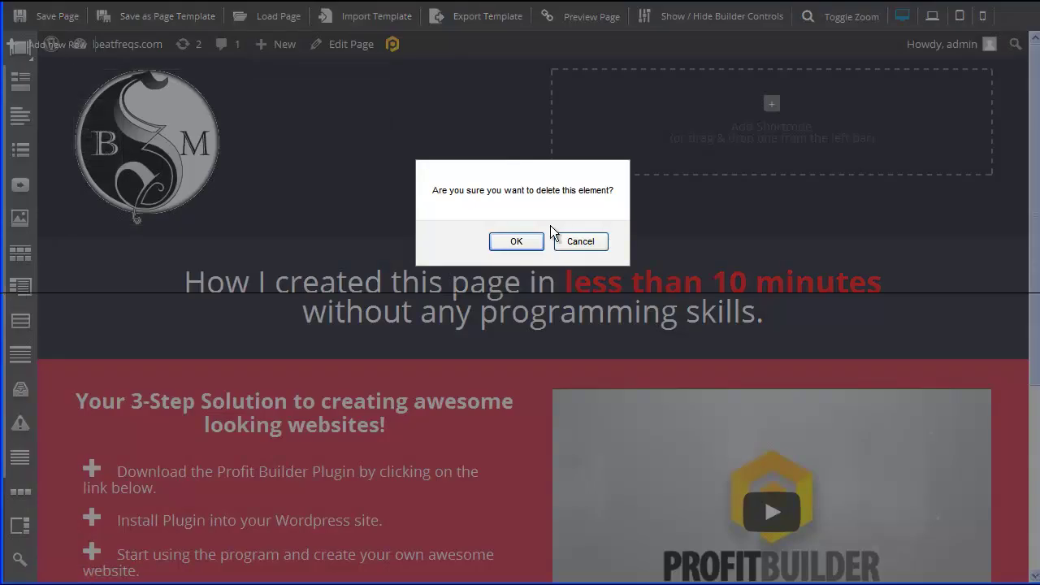
click(504, 249)
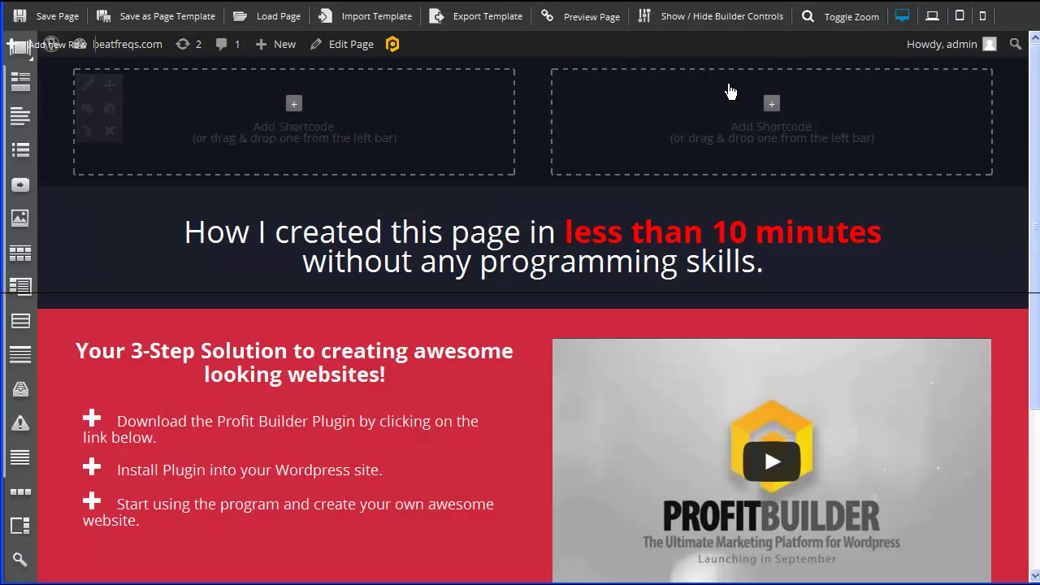
click(47, 16)
mouse_move(293, 122)
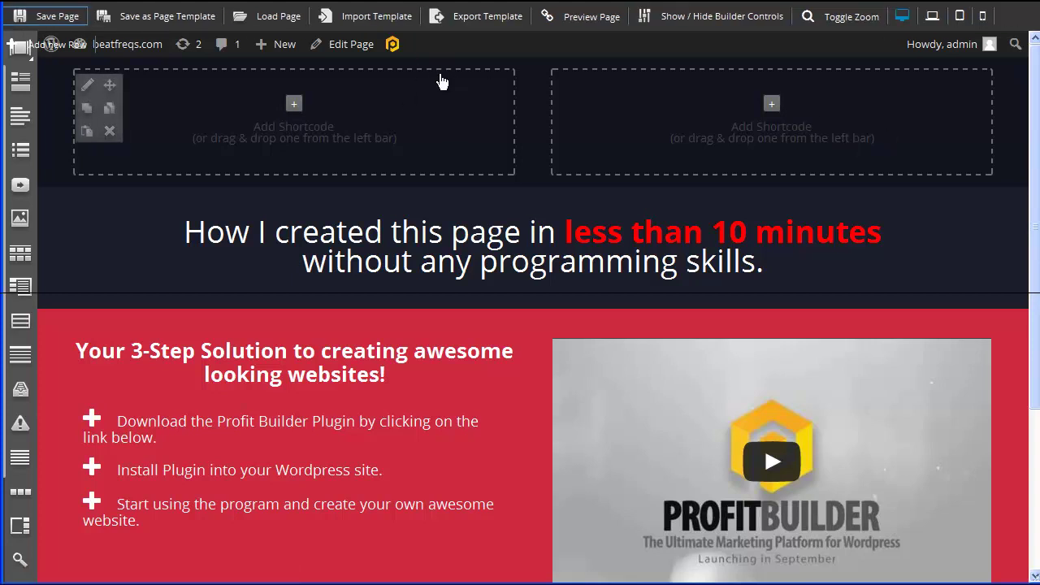
Leave the builder to return to the page's Edit Page screen
click(351, 45)
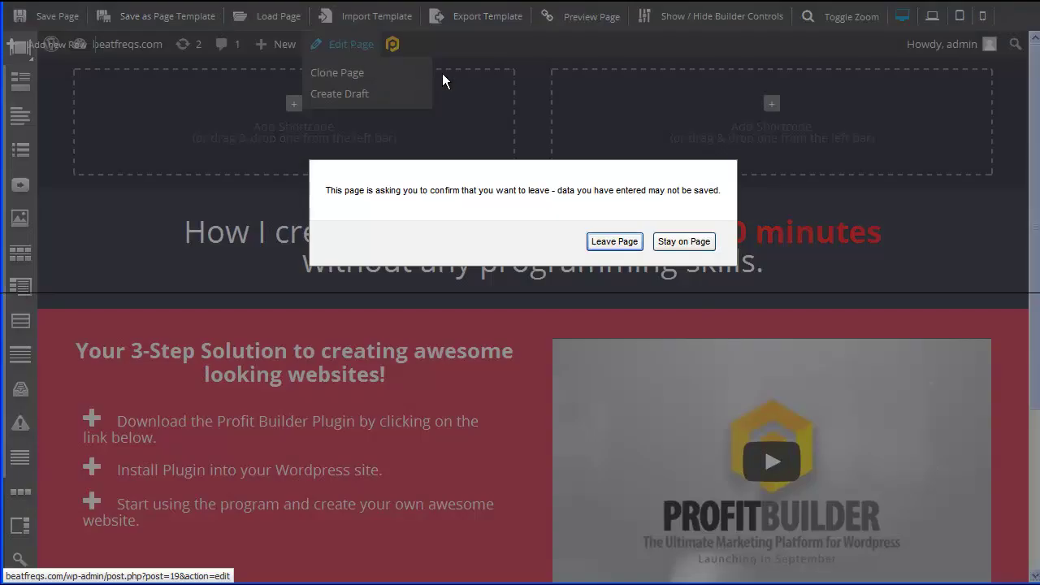
click(613, 241)
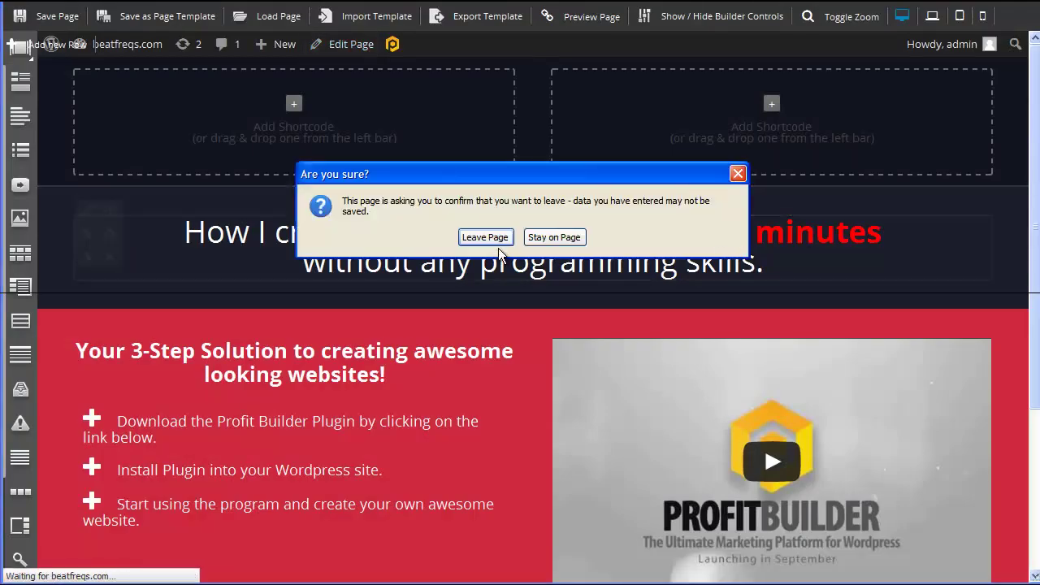
click(473, 239)
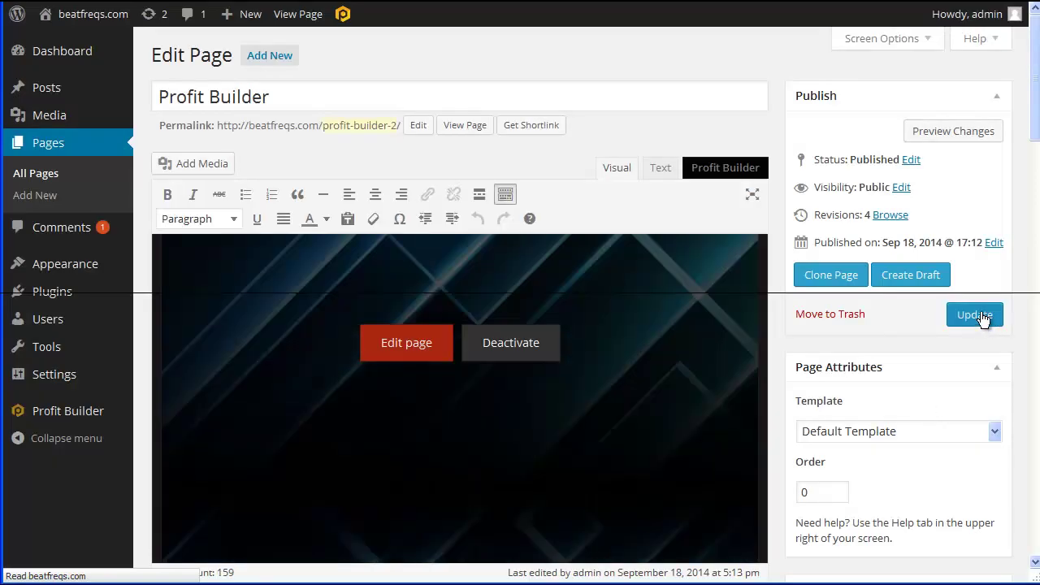
Update the published Profit Builder page to save the latest changes
click(465, 128)
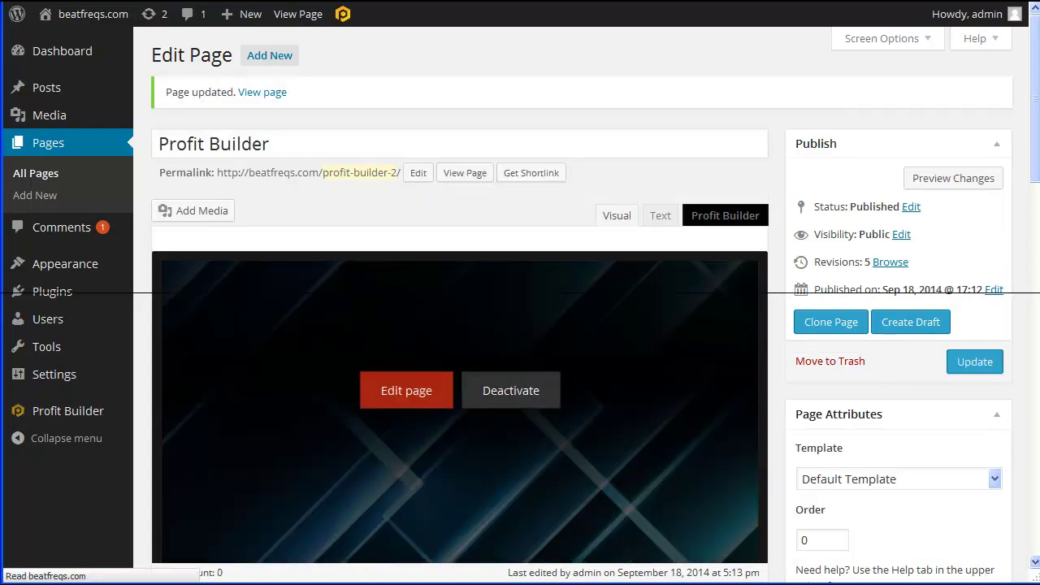